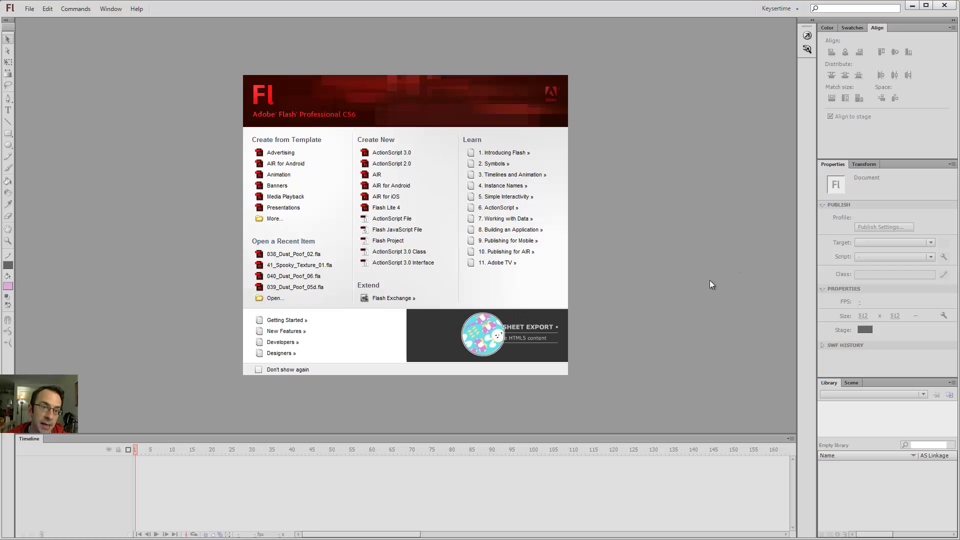
- Create a new ActionScript 3.0 document from the welcome screen
{"action": "left_click", "coordinate": [397, 154]}
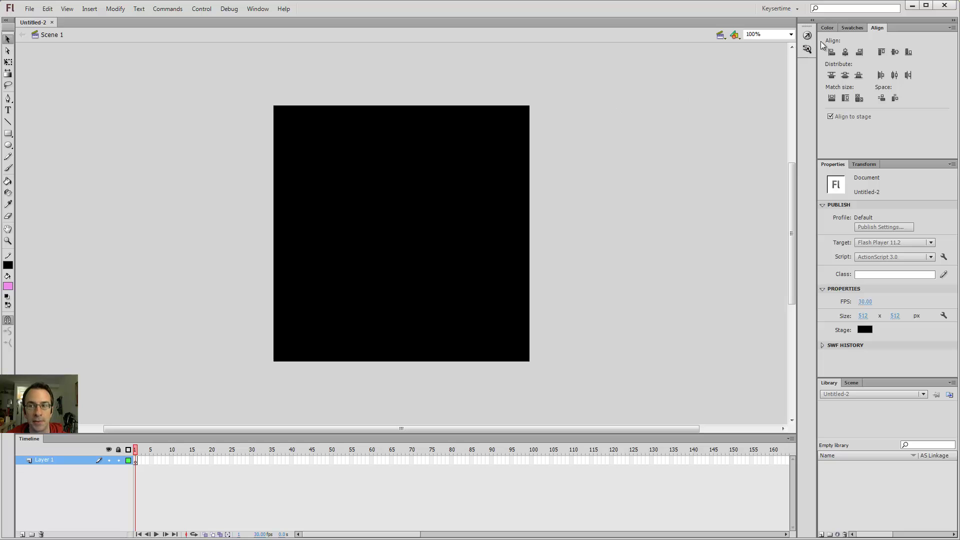
{"action": "mouse_move", "coordinate": [879, 29]}
{"action": "left_mouse_down"}
{"action": "mouse_move", "coordinate": [491, 161]}
{"action": "mouse_move", "coordinate": [907, 19]}
{"action": "mouse_move", "coordinate": [884, 35]}
{"action": "left_mouse_up"}
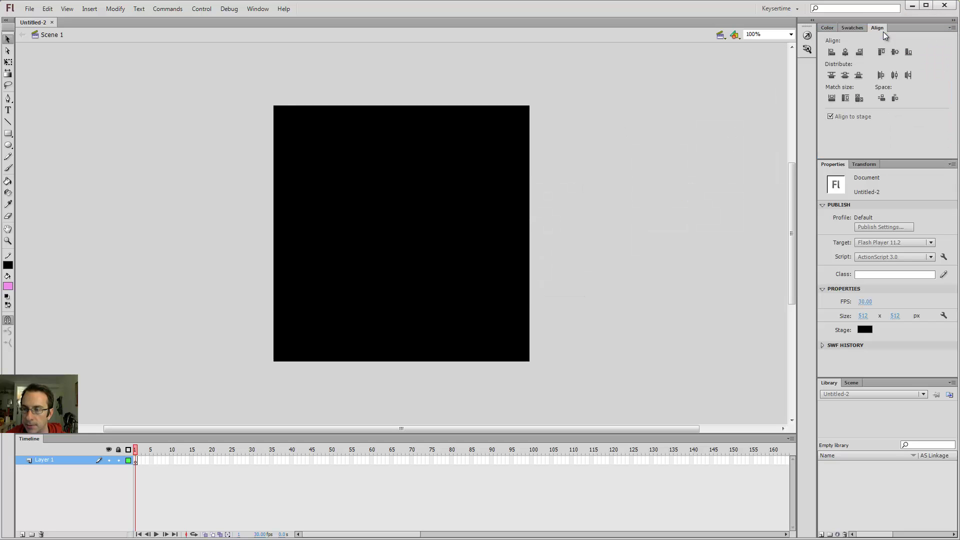
{"action": "left_click", "coordinate": [257, 9]}
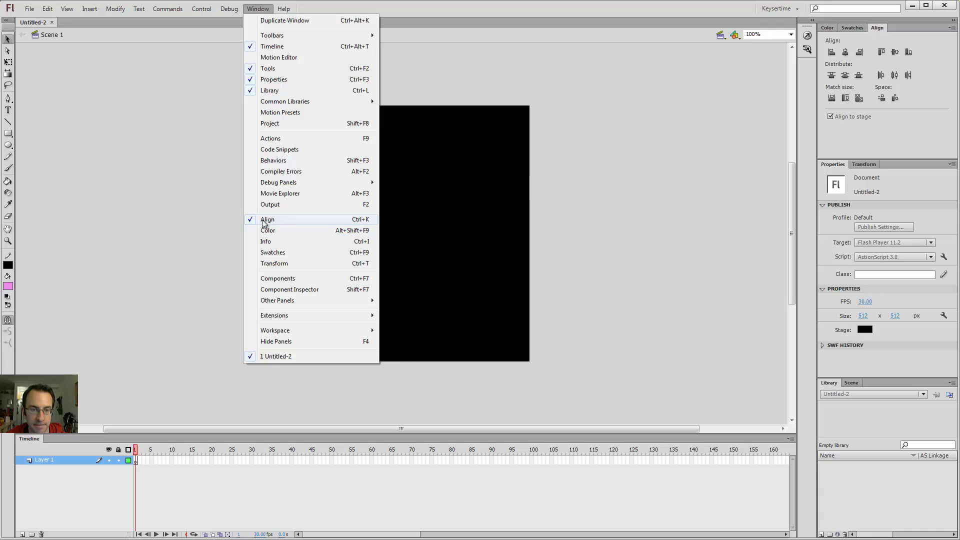
{"action": "left_click", "coordinate": [671, 119]}
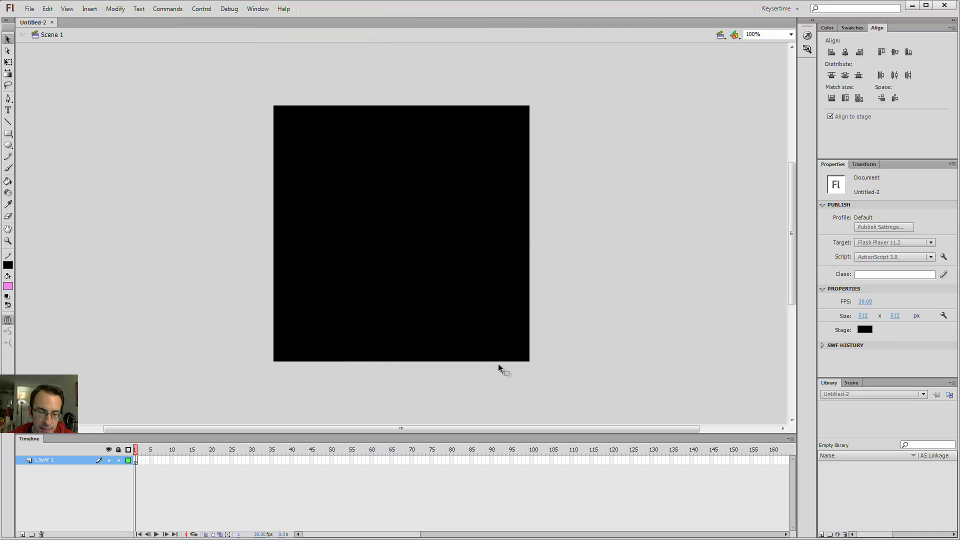
- Draw a pink square in the stage's upper-left and give it a white outline
{"action": "key", "text": "r"}
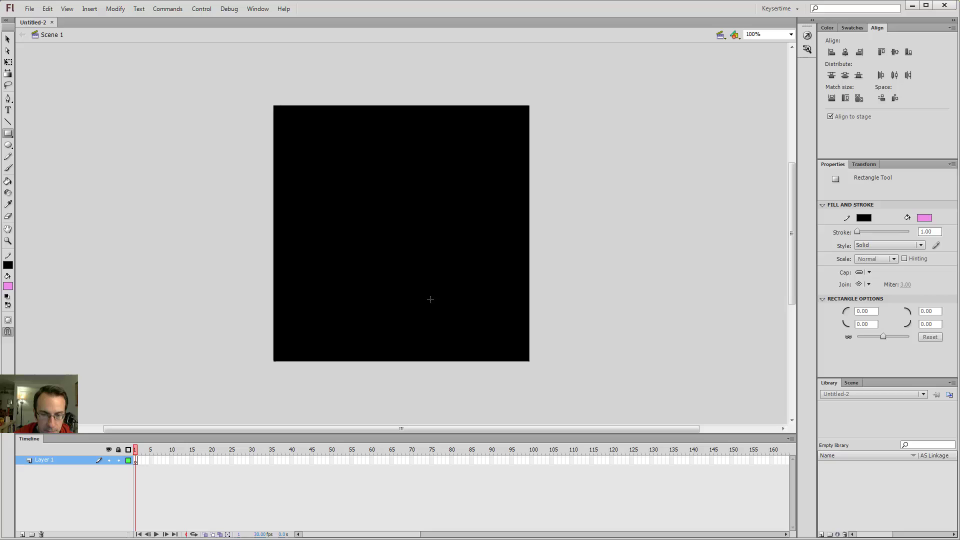
{"action": "left_click_drag", "start_coordinate": [298, 134], "coordinate": [396, 231]}
{"action": "key", "text": "v"}
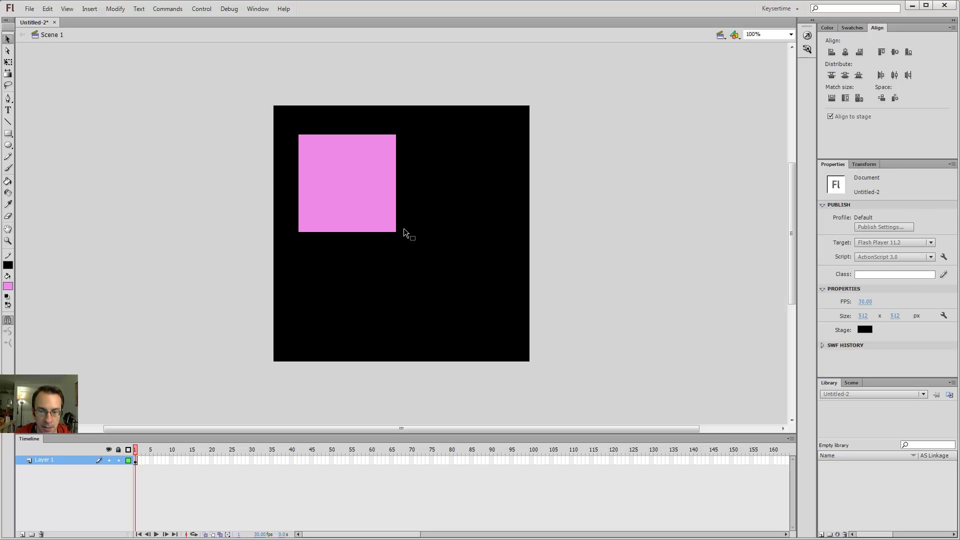
{"action": "double_click", "coordinate": [397, 231]}
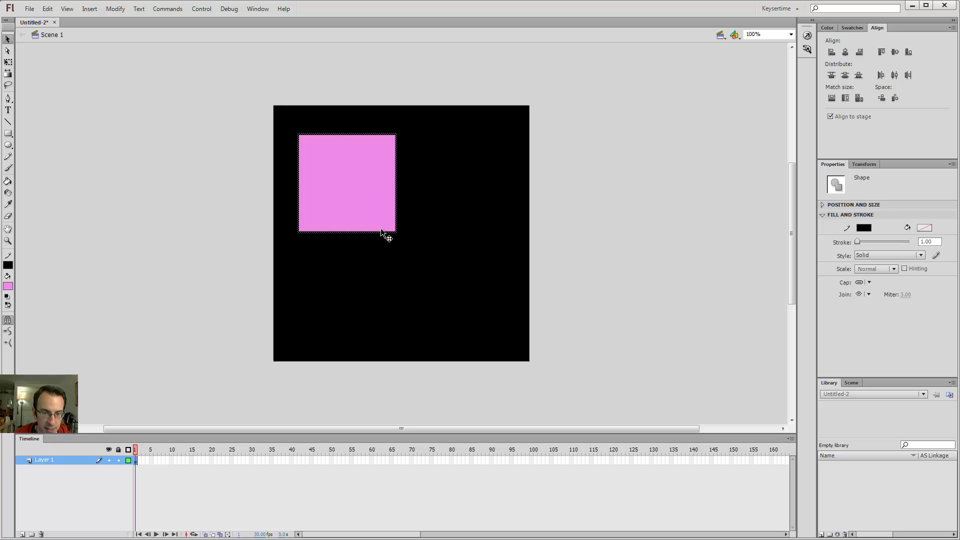
{"action": "left_click", "coordinate": [8, 266]}
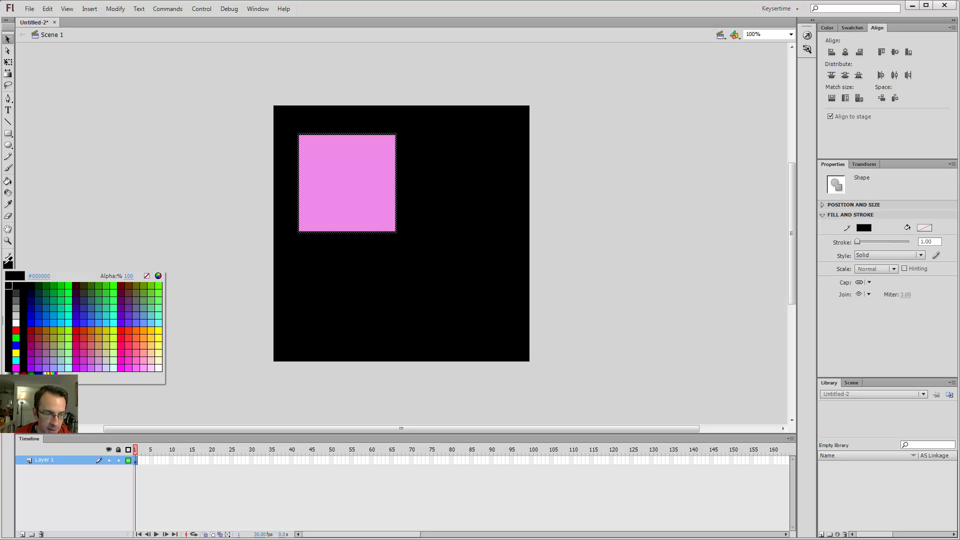
{"action": "left_click", "coordinate": [158, 369]}
- Set the square's white outline width to 4.00, then select the whole square
{"action": "left_click", "coordinate": [210, 291]}
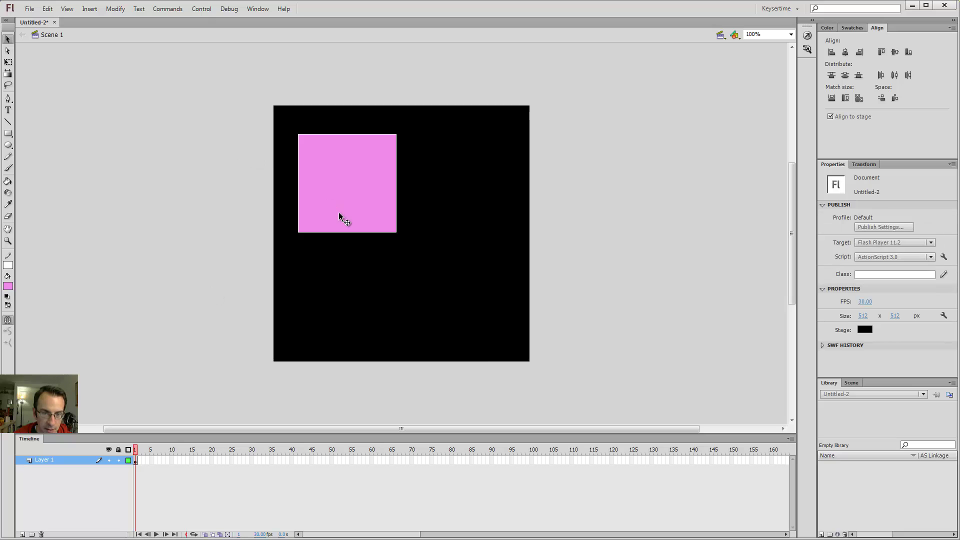
{"action": "double_click", "coordinate": [357, 233]}
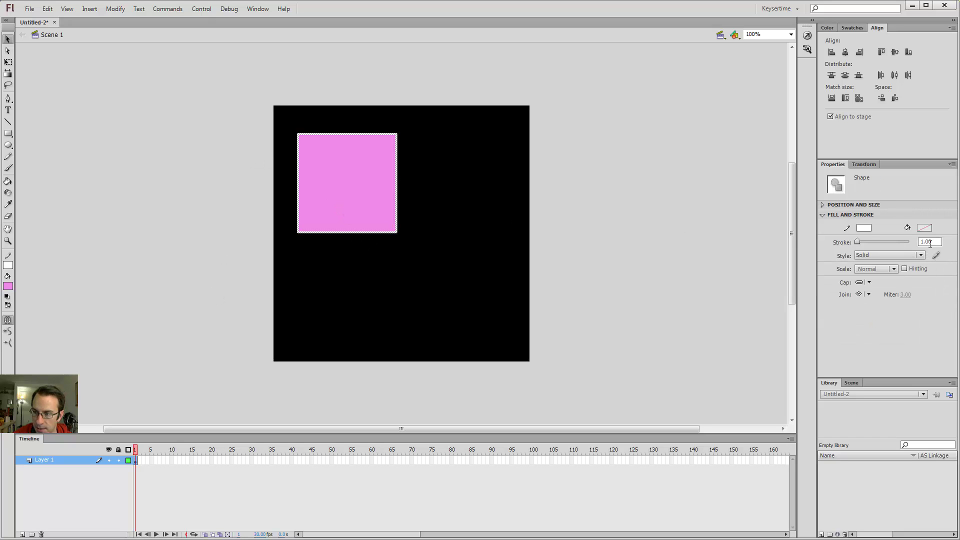
{"action": "type", "text": "4"}
{"action": "key", "text": "Return"}
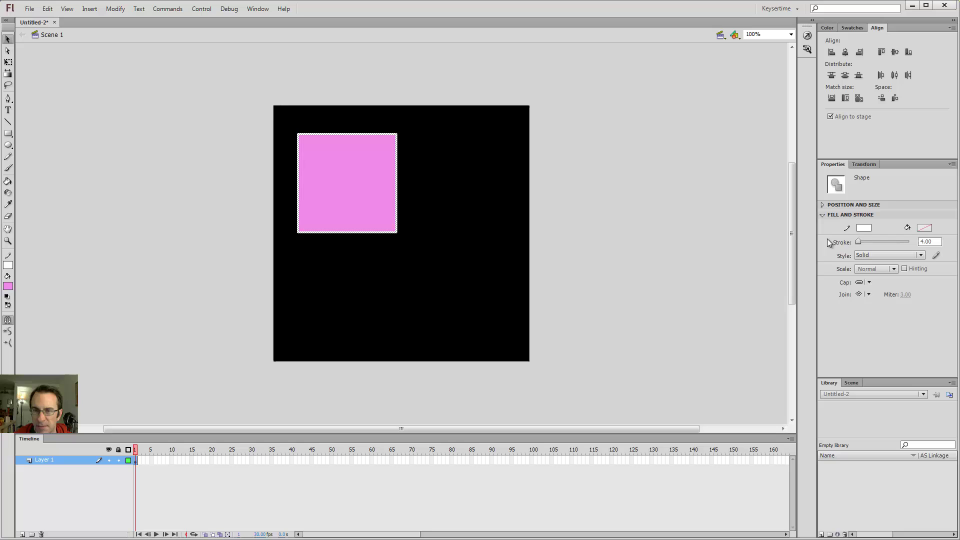
{"action": "left_click", "coordinate": [471, 94]}
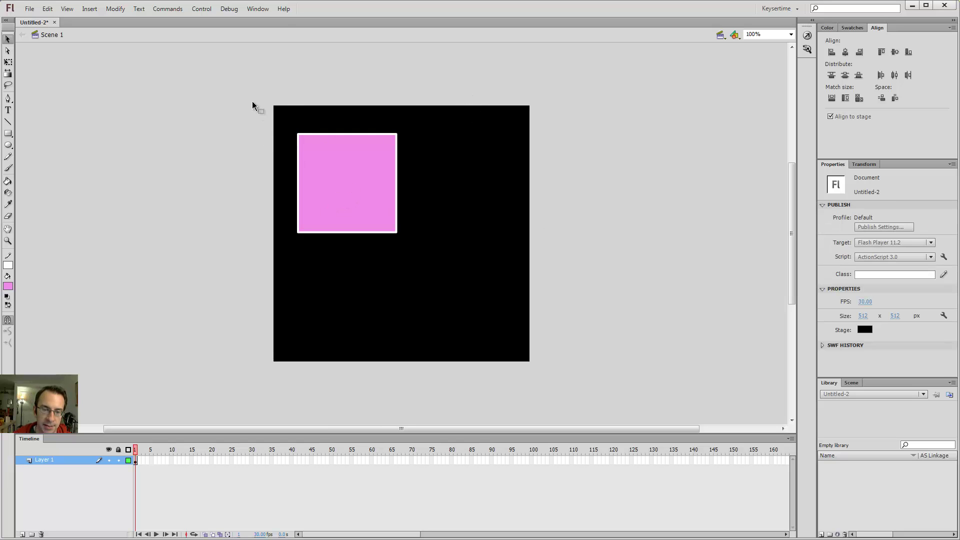
{"action": "double_click", "coordinate": [356, 179]}
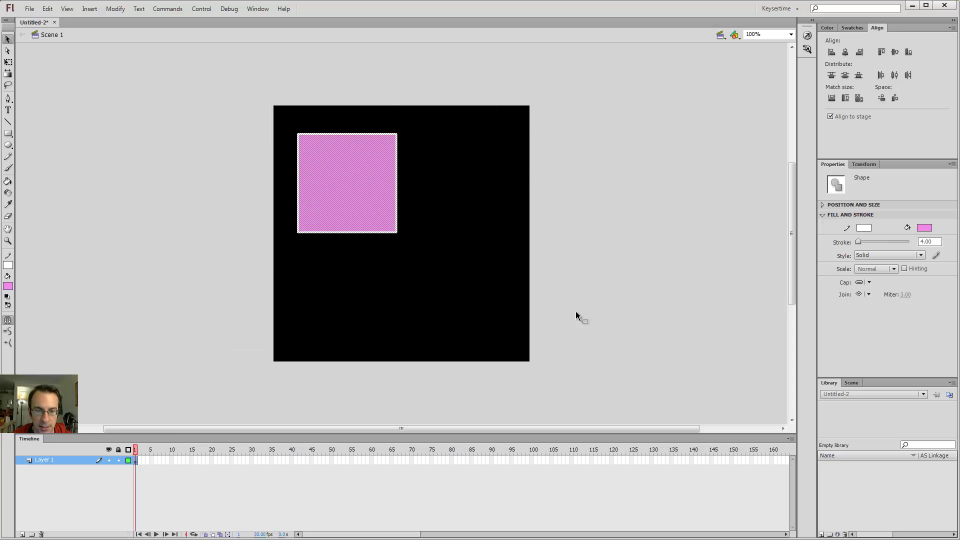
- Convert the pink square to Graphic Symbol 1, trying several registration points before confirming
{"action": "key", "text": "F8"}
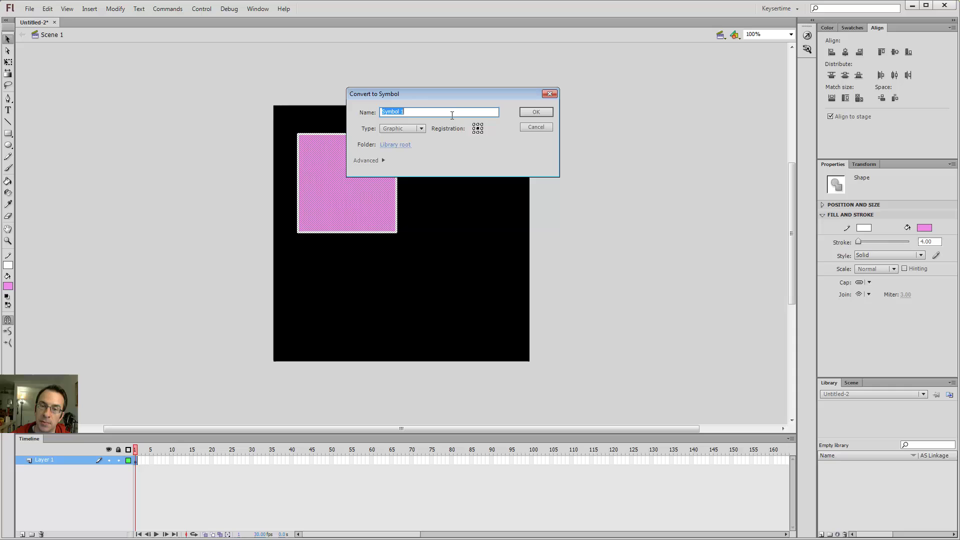
{"action": "left_click", "coordinate": [477, 133]}
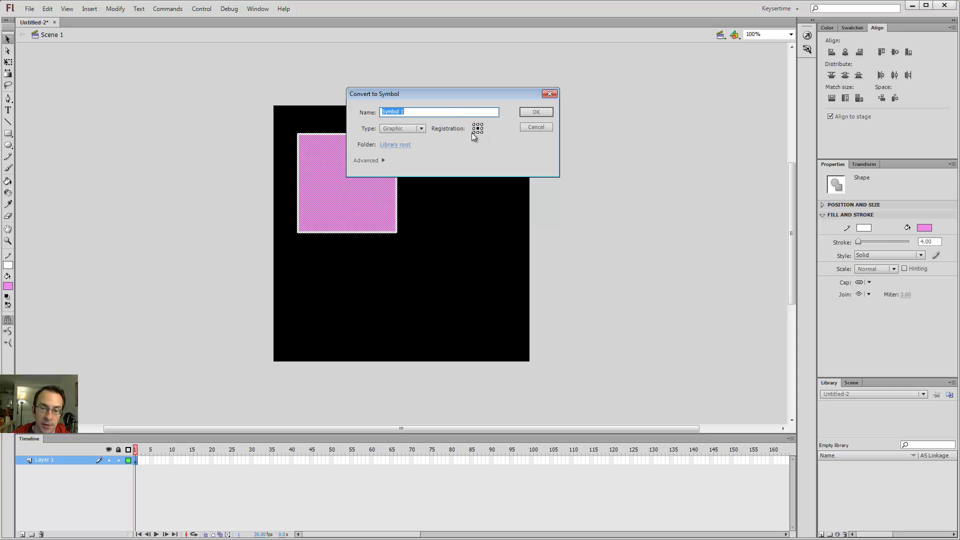
{"action": "left_click", "coordinate": [473, 132]}
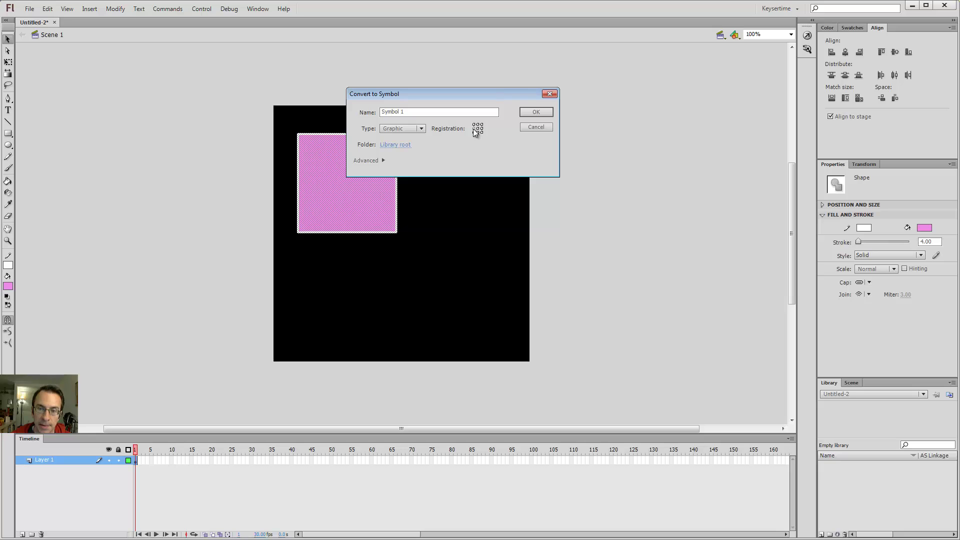
{"action": "left_click", "coordinate": [473, 125]}
{"action": "left_click", "coordinate": [480, 124]}
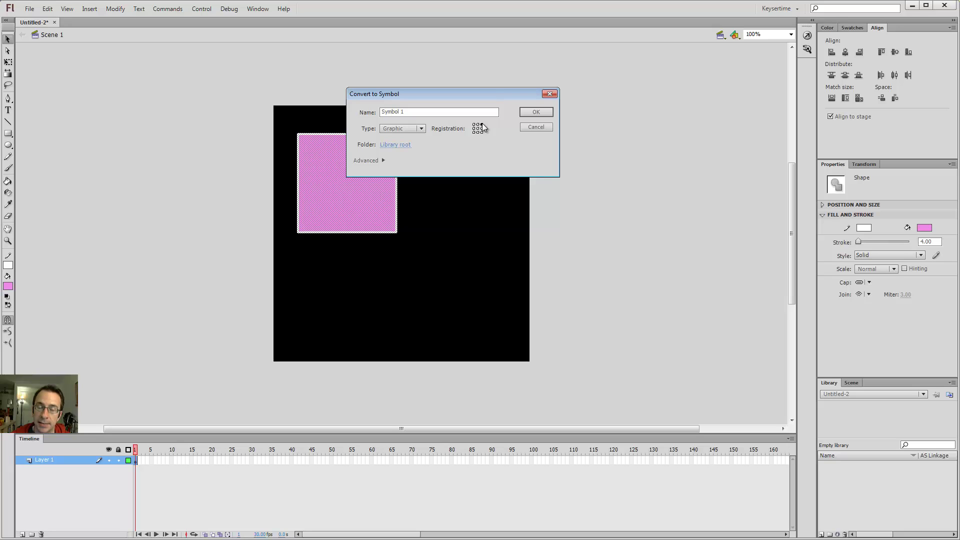
{"action": "left_click", "coordinate": [474, 127]}
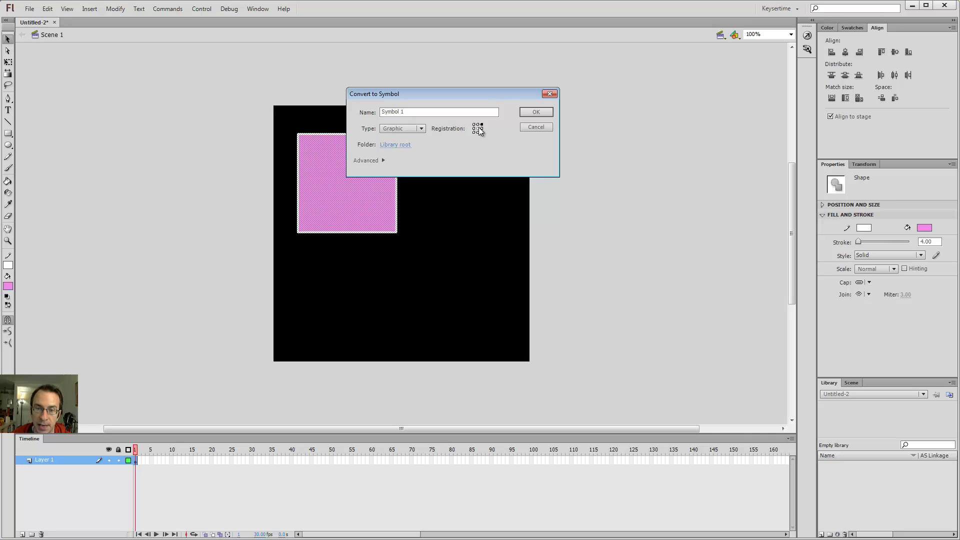
{"action": "left_click", "coordinate": [529, 113]}
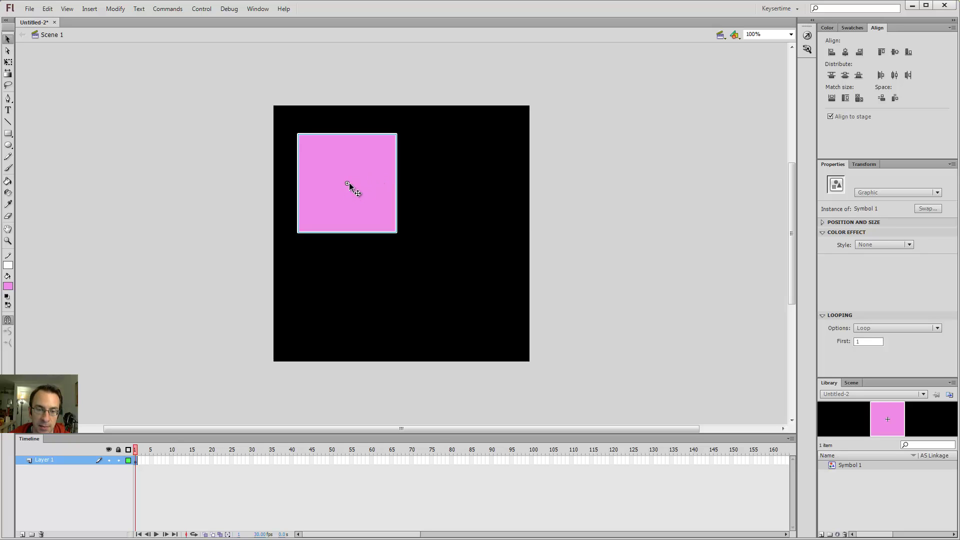
- Inside Symbol 1, lasso and delete all four corners of the pink square
{"action": "left_click_drag", "start_coordinate": [364, 189], "coordinate": [254, 210]}
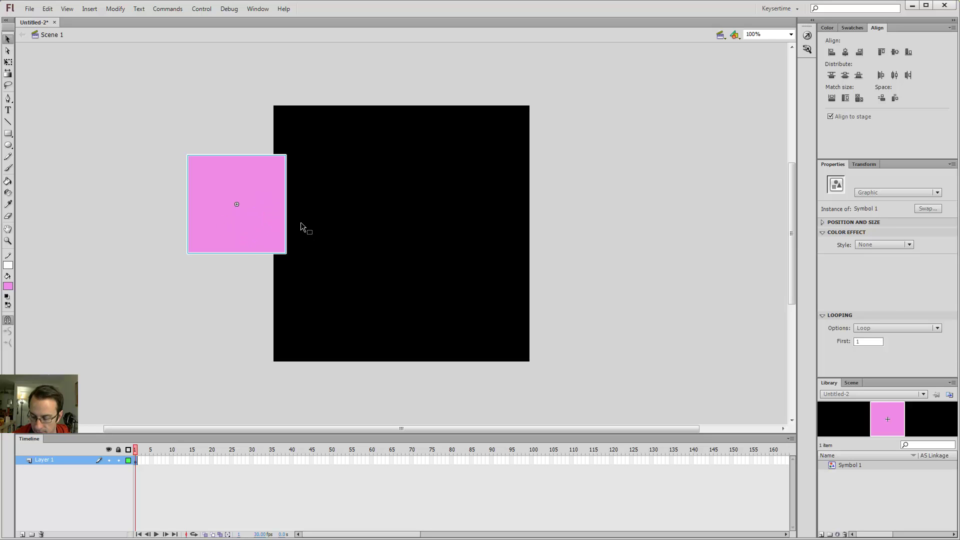
{"action": "double_click", "coordinate": [271, 216]}
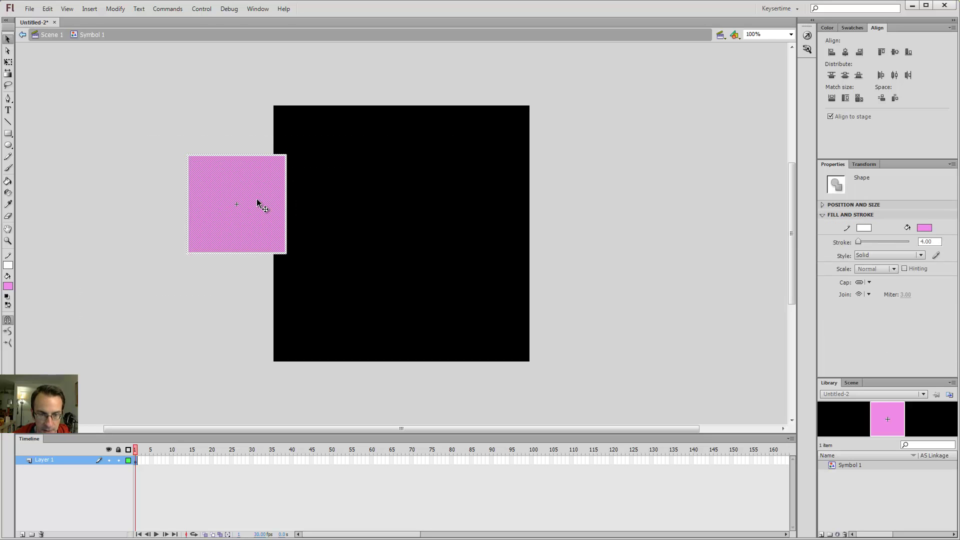
{"action": "left_click", "coordinate": [373, 239]}
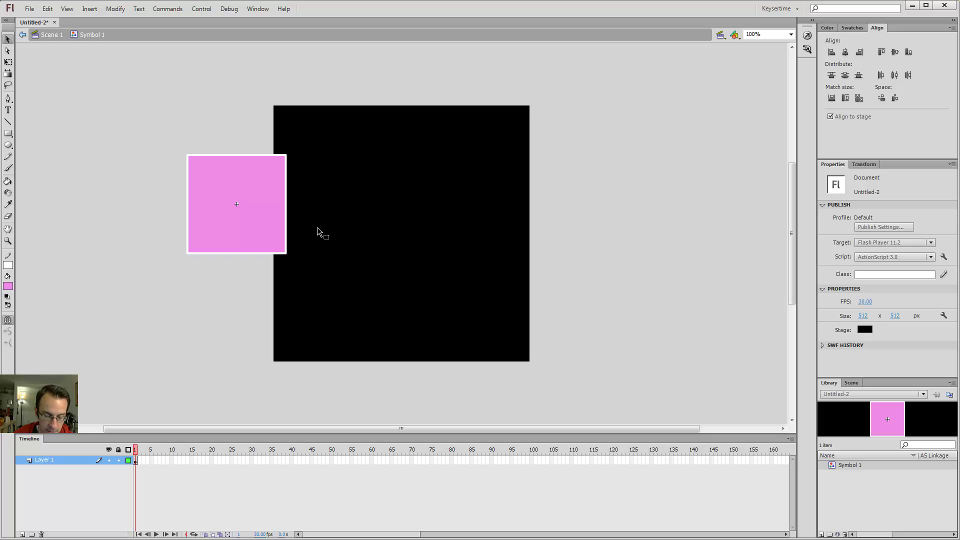
{"action": "key", "text": "l"}
{"action": "mouse_move", "coordinate": [286, 202]}
{"action": "left_mouse_down"}
{"action": "mouse_move", "coordinate": [315, 195]}
{"action": "mouse_move", "coordinate": [300, 165]}
{"action": "left_mouse_up"}
{"action": "key", "text": "Delete"}
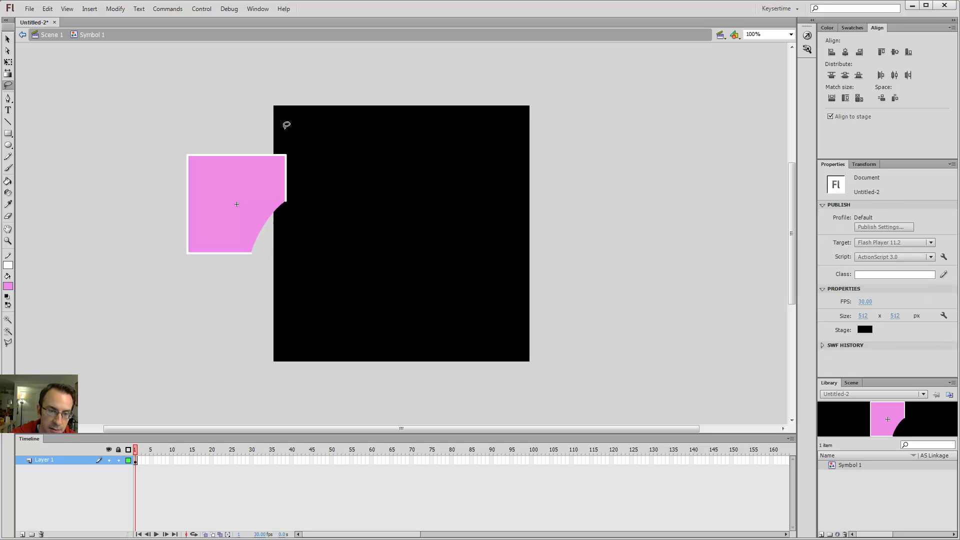
{"action": "mouse_move", "coordinate": [299, 206]}
{"action": "left_mouse_down"}
{"action": "mouse_move", "coordinate": [253, 150]}
{"action": "mouse_move", "coordinate": [289, 105]}
{"action": "mouse_move", "coordinate": [283, 161]}
{"action": "left_mouse_up"}
{"action": "key", "text": "Delete"}
{"action": "mouse_move", "coordinate": [230, 143]}
{"action": "left_mouse_down"}
{"action": "mouse_move", "coordinate": [179, 183]}
{"action": "mouse_move", "coordinate": [191, 122]}
{"action": "left_mouse_up"}
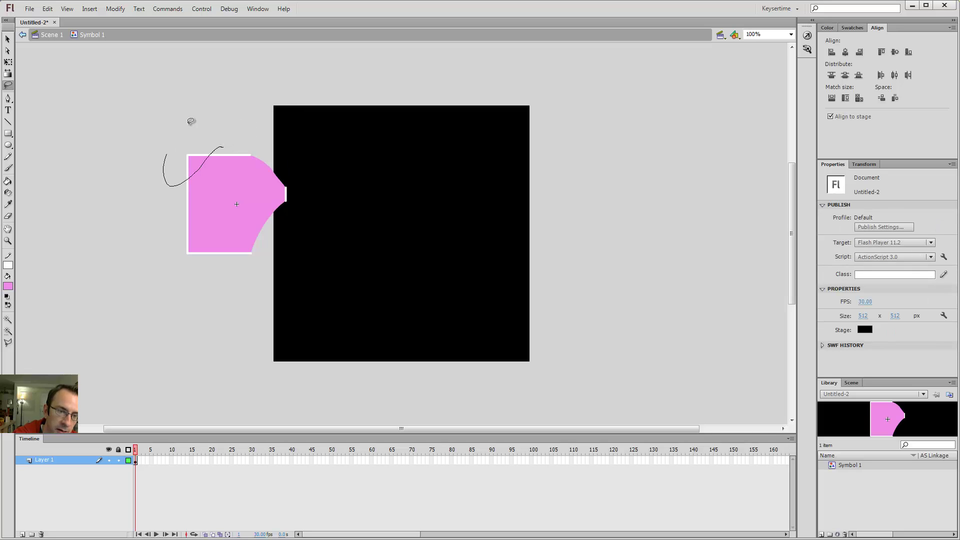
{"action": "key", "text": "Delete"}
{"action": "mouse_move", "coordinate": [185, 221]}
{"action": "left_mouse_down"}
{"action": "mouse_move", "coordinate": [259, 274]}
{"action": "mouse_move", "coordinate": [165, 248]}
{"action": "mouse_move", "coordinate": [181, 224]}
{"action": "left_mouse_up"}
{"action": "key", "text": "Delete"}
{"action": "key", "text": "v"}
- Back in Scene 1, move the Symbol 1 instance to the stage's lower-left
{"action": "double_click", "coordinate": [346, 220]}
{"action": "left_click_drag", "start_coordinate": [278, 178], "coordinate": [325, 248]}
{"action": "left_click_drag", "start_coordinate": [258, 206], "coordinate": [411, 230]}
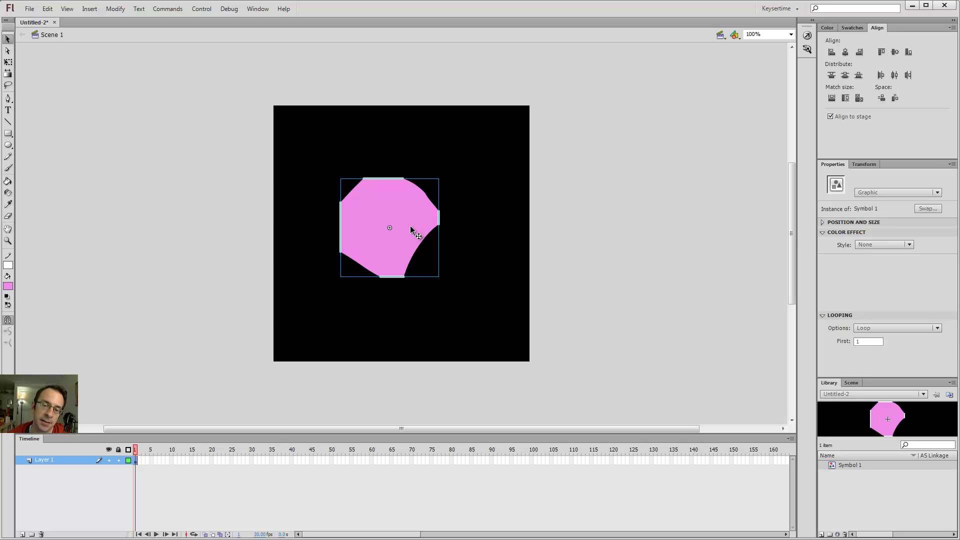
{"action": "double_click", "coordinate": [411, 230]}
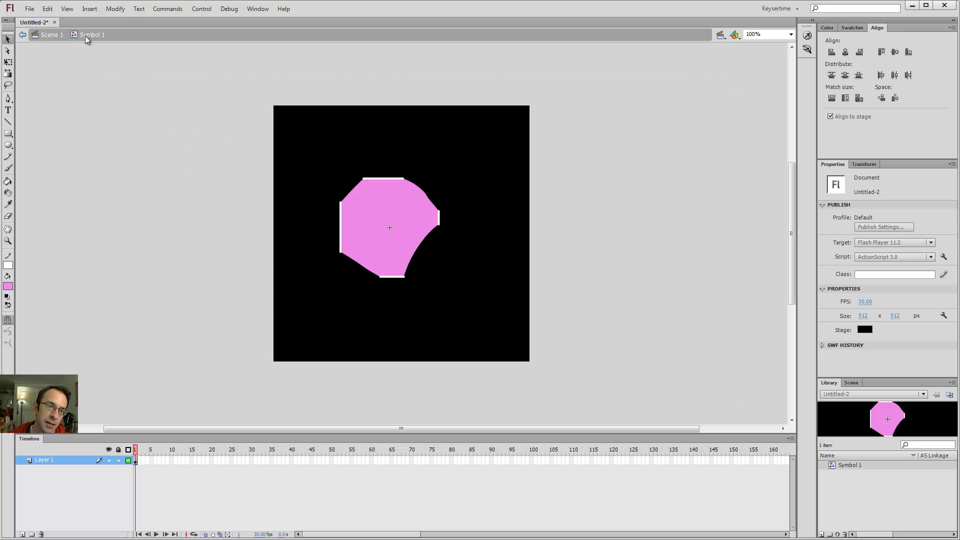
{"action": "left_click", "coordinate": [52, 35]}
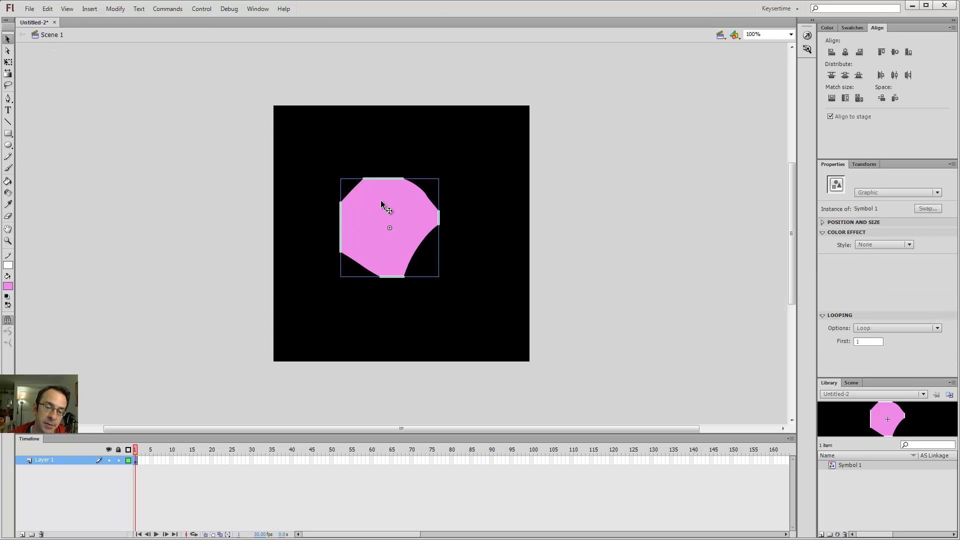
{"action": "left_click_drag", "start_coordinate": [381, 204], "coordinate": [426, 221]}
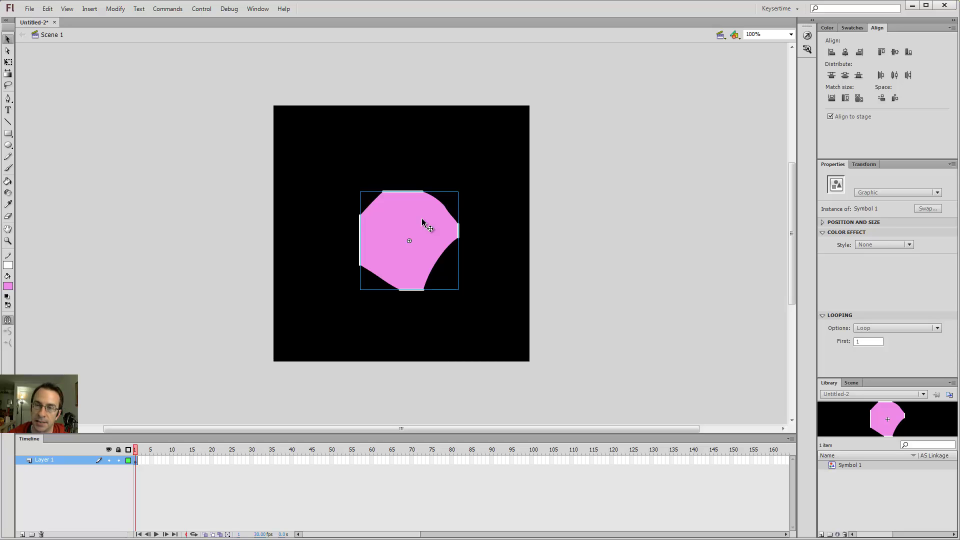
{"action": "left_click_drag", "start_coordinate": [448, 223], "coordinate": [376, 274]}
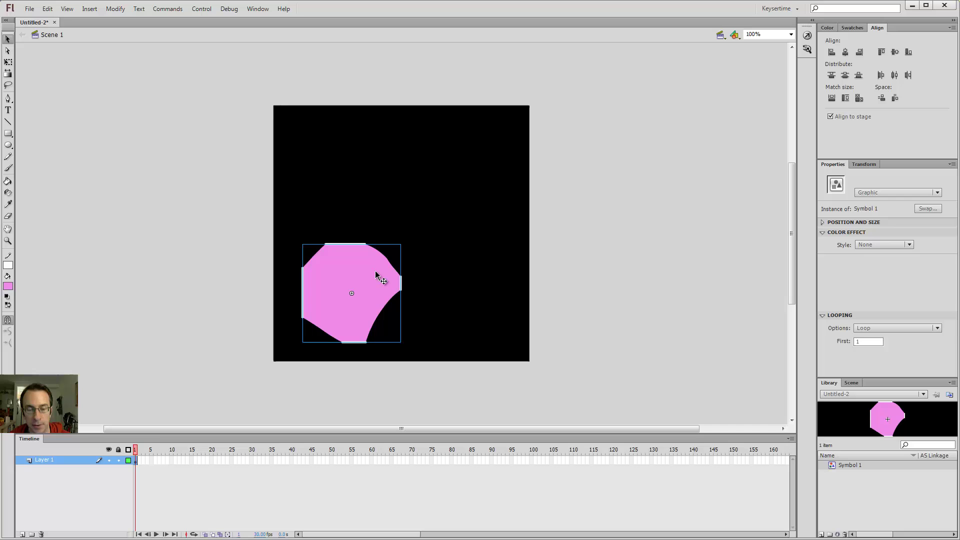
{"action": "left_click", "coordinate": [429, 178]}
- Draw a white diagonal line across the upper stage and convert it to Graphic Symbol 2
{"action": "key", "text": "n"}
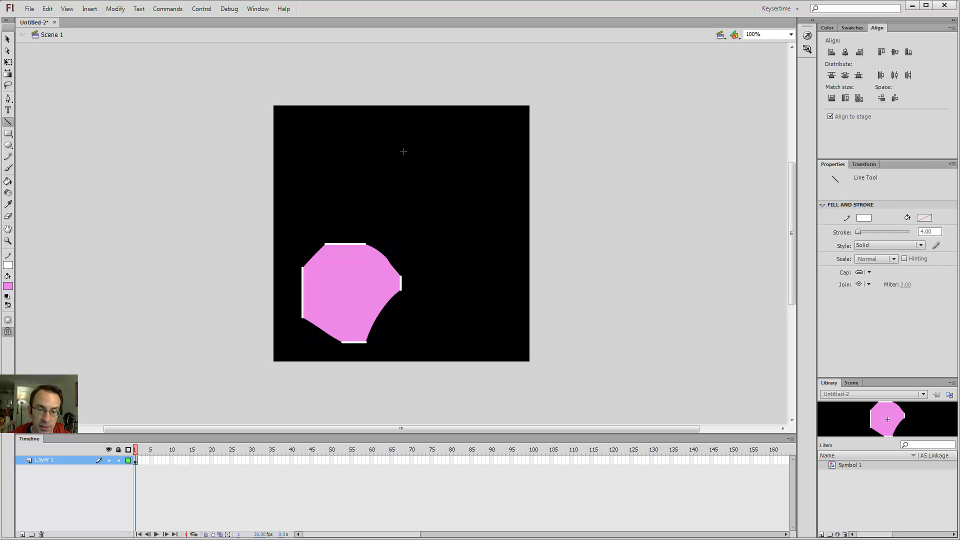
{"action": "mouse_move", "coordinate": [395, 147]}
{"action": "left_mouse_down"}
{"action": "mouse_move", "coordinate": [529, 231]}
{"action": "mouse_move", "coordinate": [503, 239]}
{"action": "left_mouse_up"}
{"action": "key", "text": "v"}
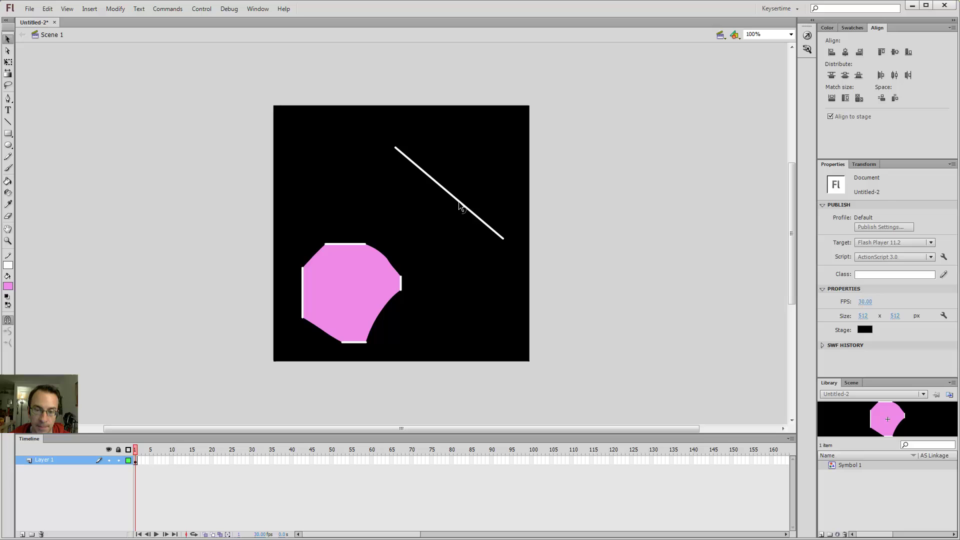
{"action": "left_click", "coordinate": [457, 200]}
{"action": "key", "text": "F8"}
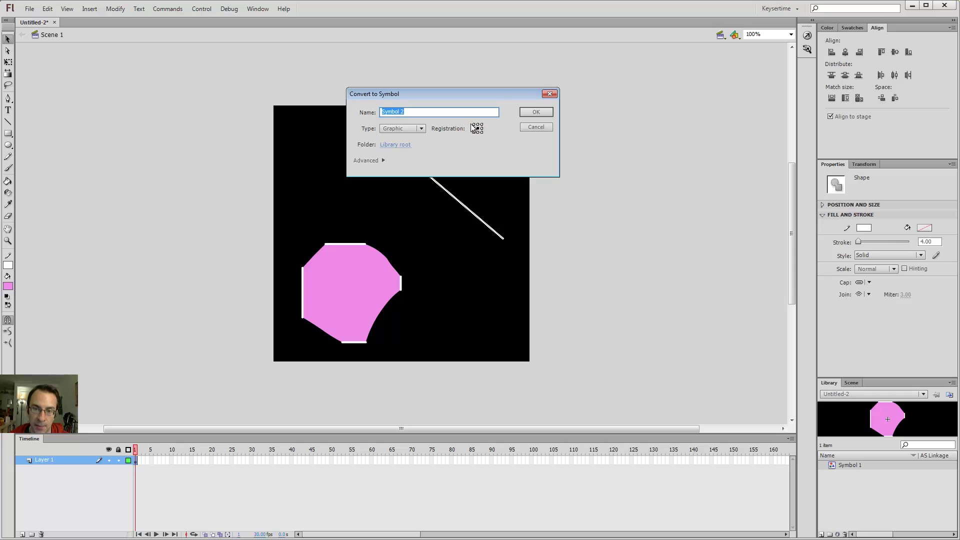
{"action": "left_click", "coordinate": [539, 112]}
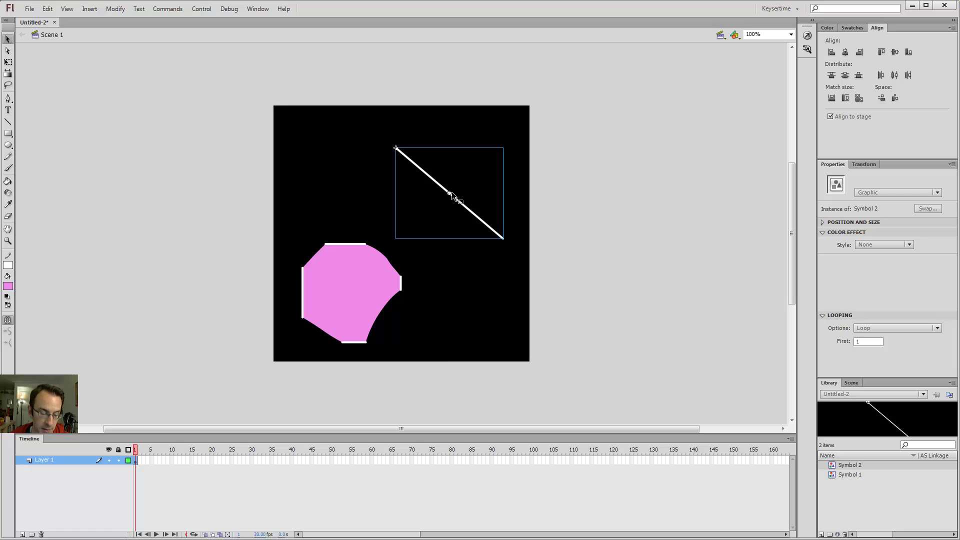
- Rotate the line symbol with Free Transform, then undo the rotation
{"action": "key", "text": "q"}
{"action": "left_click_drag", "start_coordinate": [506, 139], "coordinate": [467, 200]}
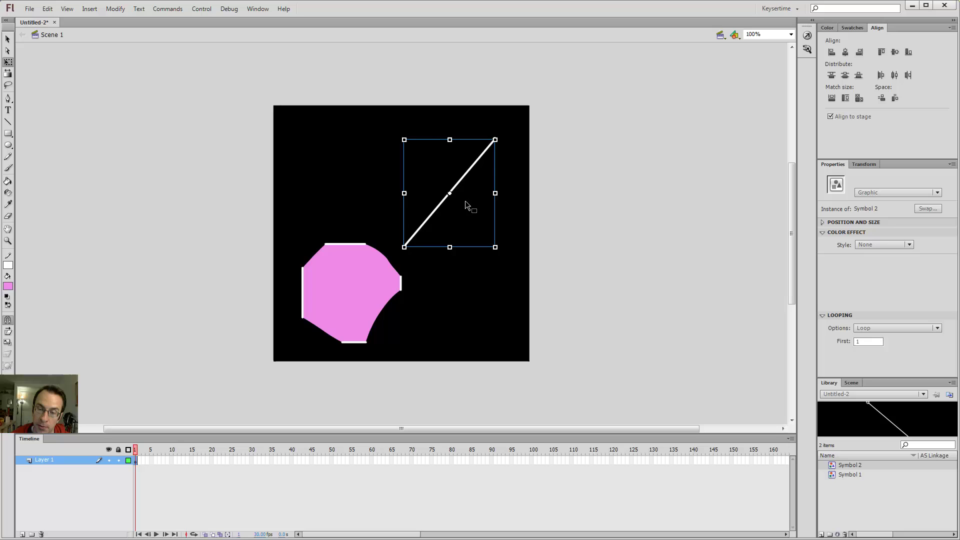
{"action": "key", "text": "ctrl+shift+9"}
{"action": "key", "text": "v"}
{"action": "left_click", "coordinate": [411, 131]}
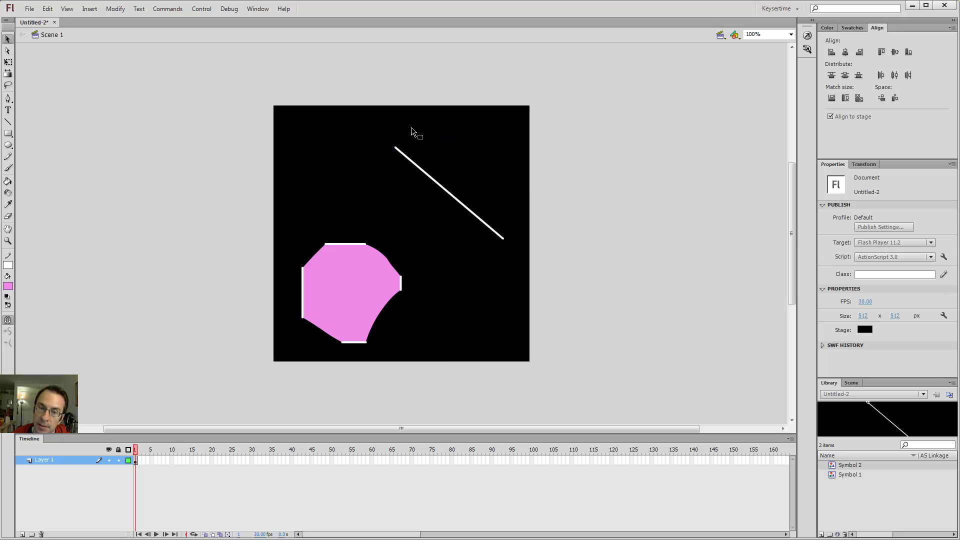
{"action": "left_click", "coordinate": [402, 157]}
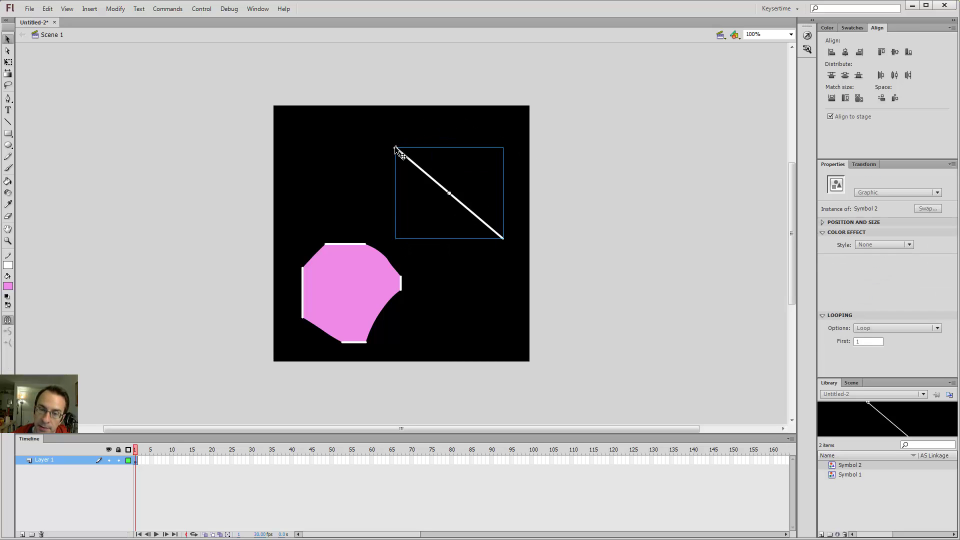
- Zoom in on the line's top end, then reset its transformation point to the registration point
{"action": "key", "text": "z"}
{"action": "left_click", "coordinate": [396, 149]}
{"action": "left_click", "coordinate": [407, 218]}
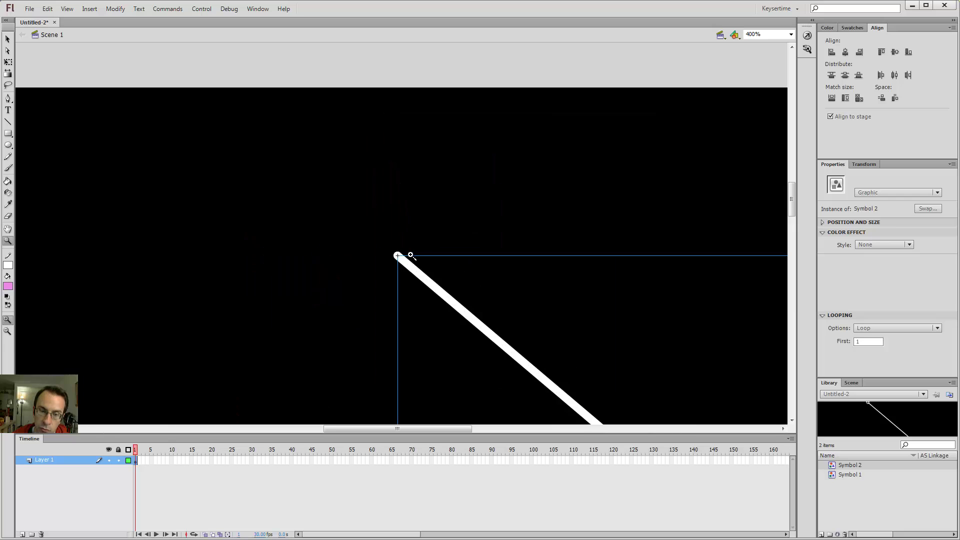
{"action": "left_click", "coordinate": [410, 255]}
{"action": "key", "text": "v"}
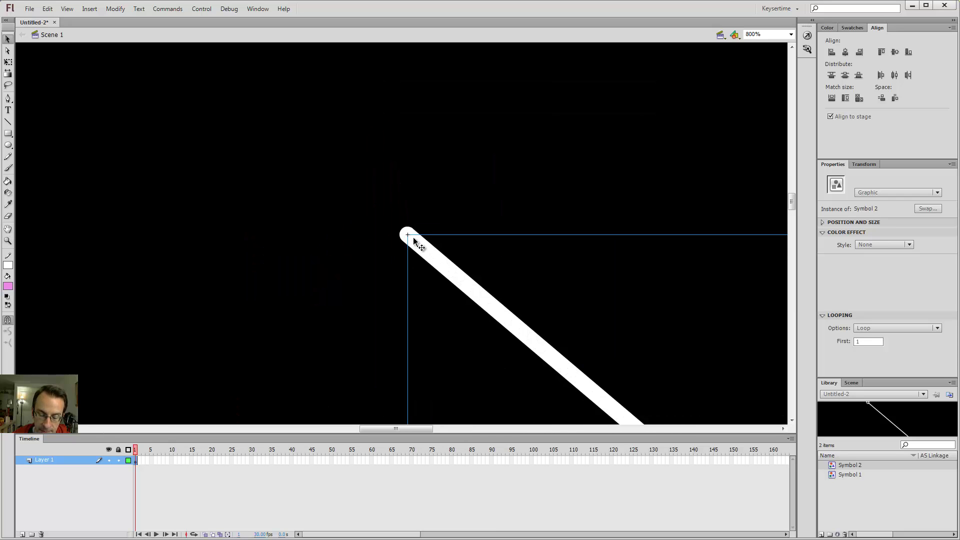
{"action": "key", "text": "ctrl+1"}
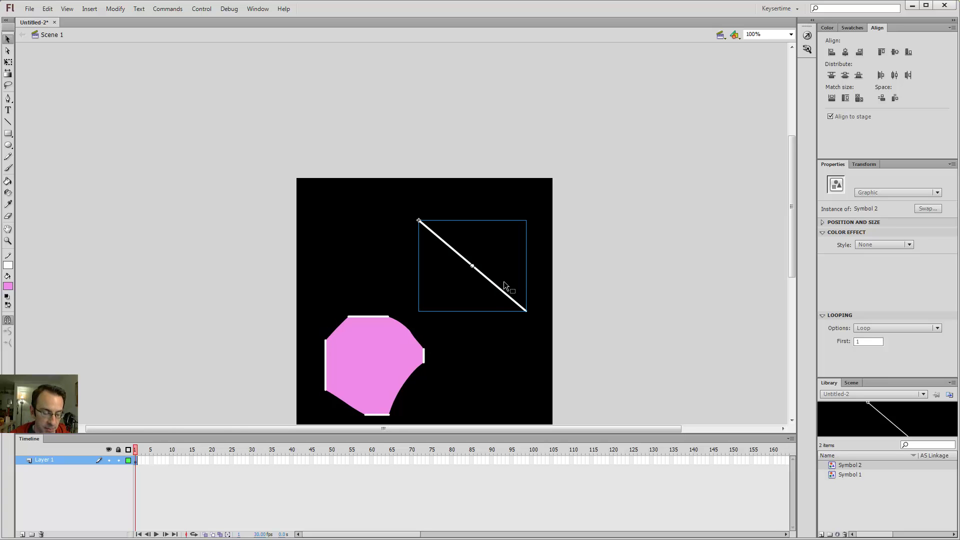
{"action": "key", "text": "q"}
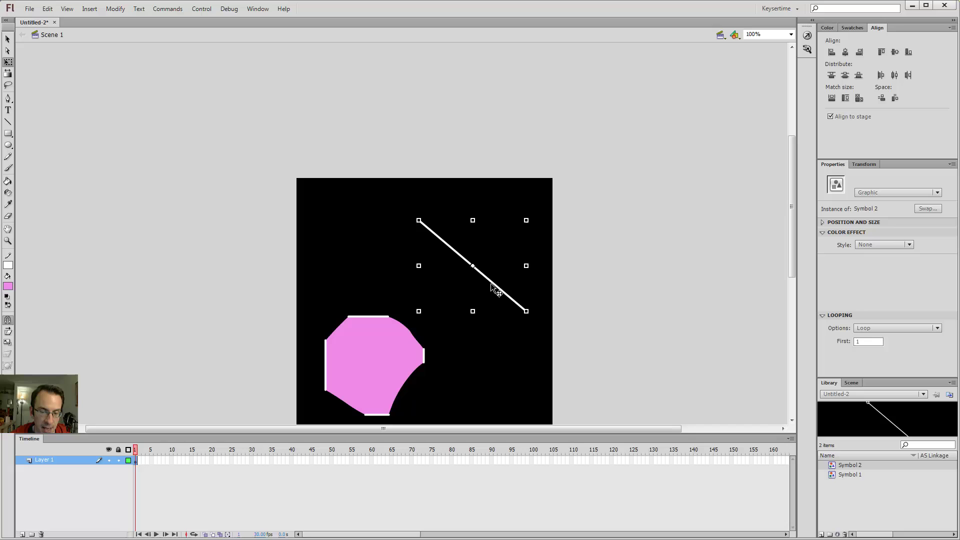
{"action": "double_click", "coordinate": [473, 265]}
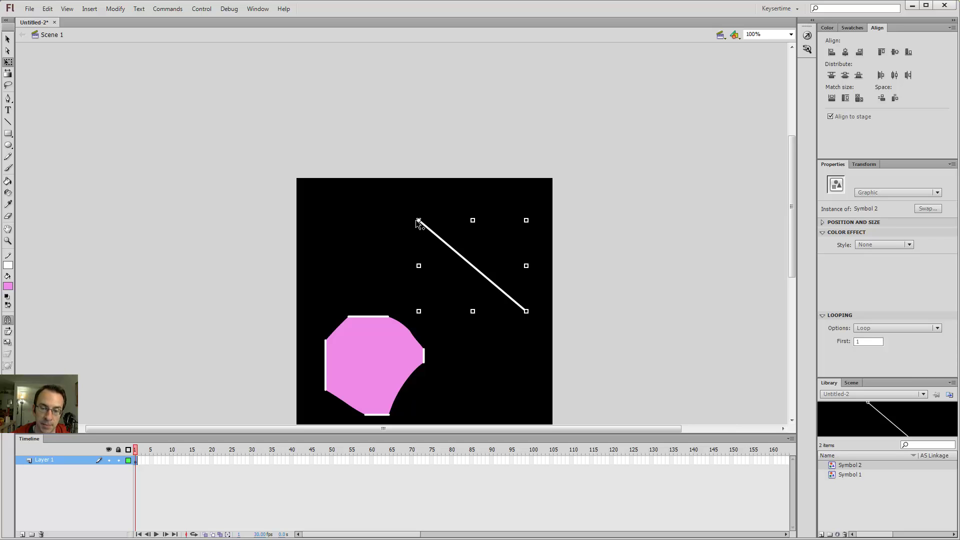
{"action": "key", "text": "v"}
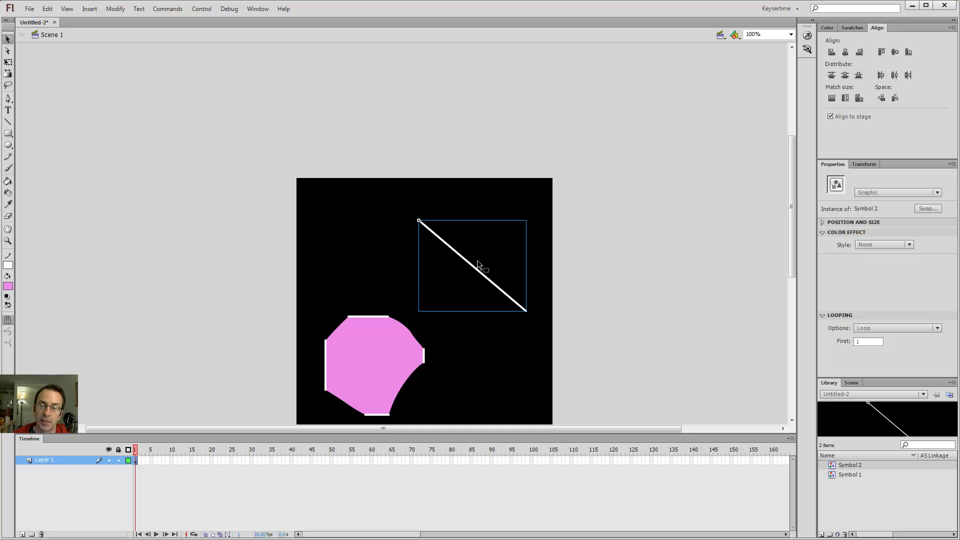
{"action": "left_click", "coordinate": [393, 192]}
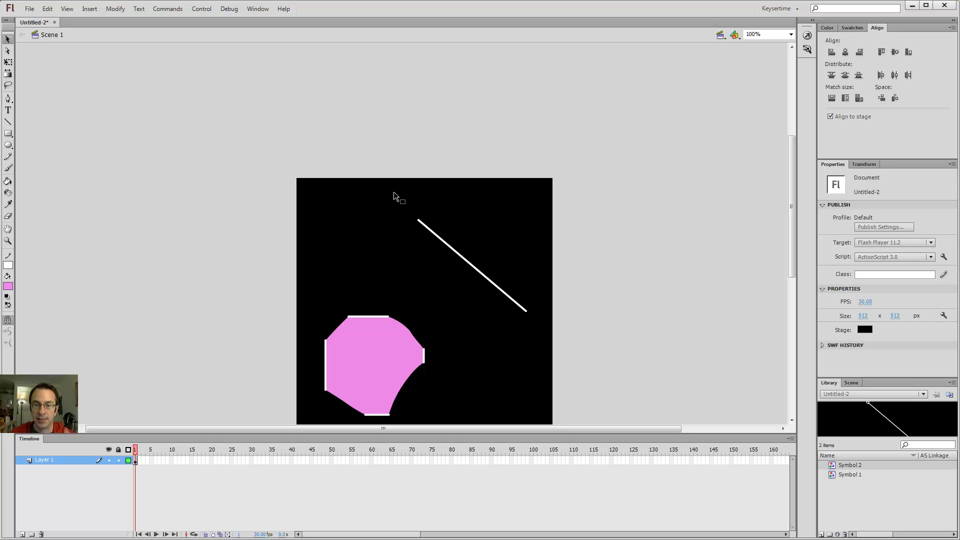
{"action": "left_click_drag", "start_coordinate": [558, 221], "coordinate": [540, 191]}
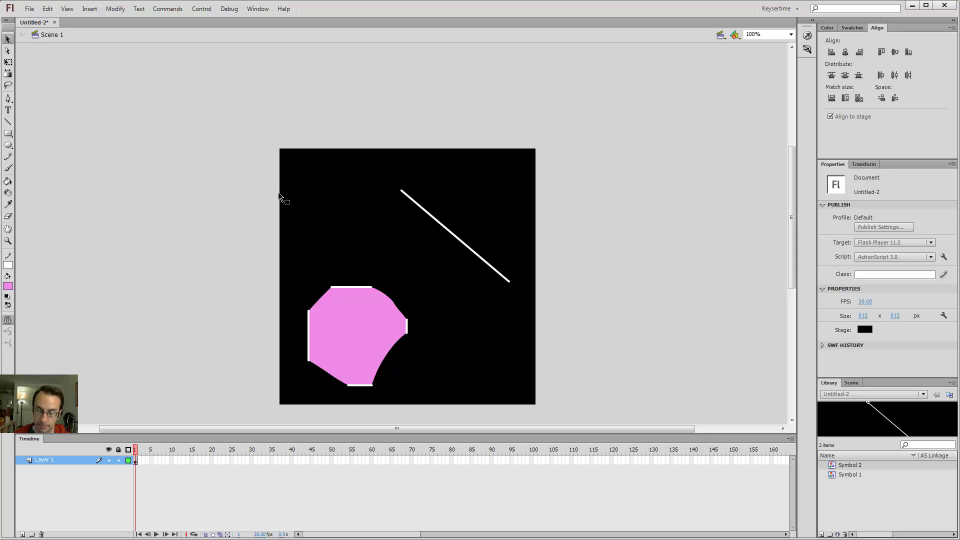
{"action": "left_click", "coordinate": [451, 234]}
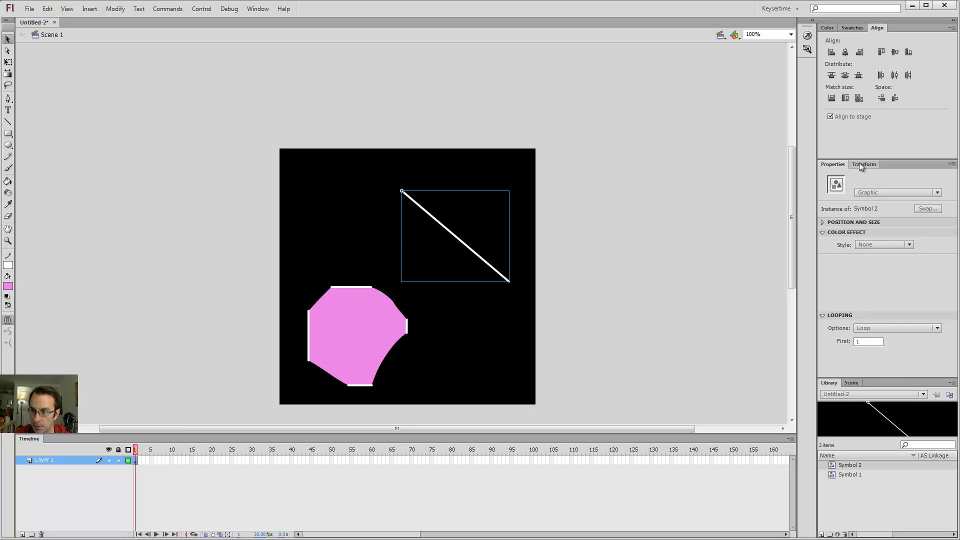
- Show Position and Size, collapse Color Effect and Looping, and drag the line to X 512, Y 0
{"action": "left_click", "coordinate": [823, 222]}
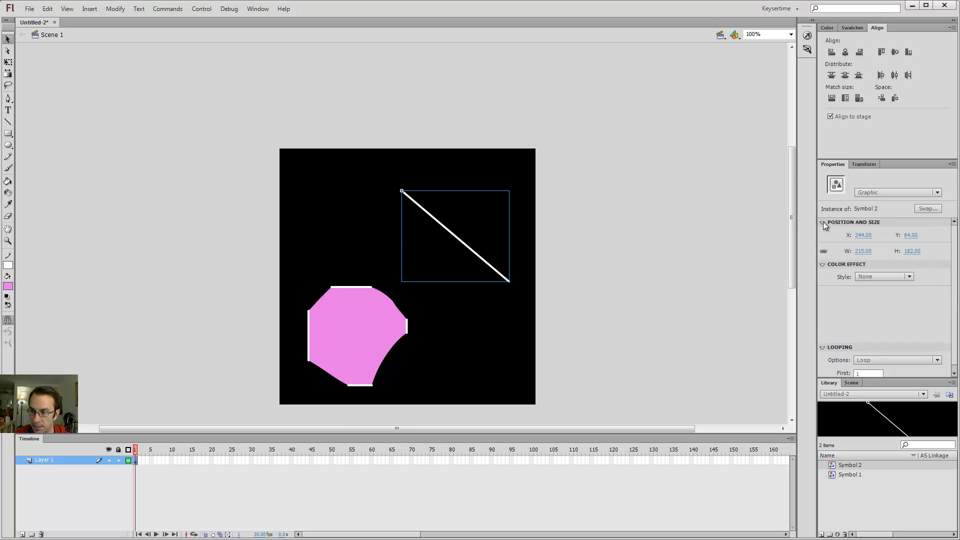
{"action": "left_click", "coordinate": [822, 264]}
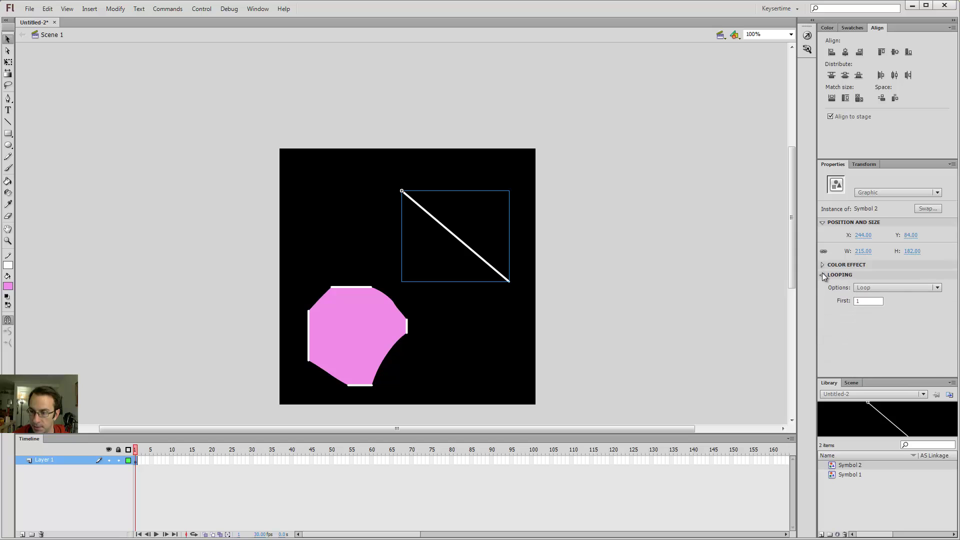
{"action": "left_click", "coordinate": [823, 275]}
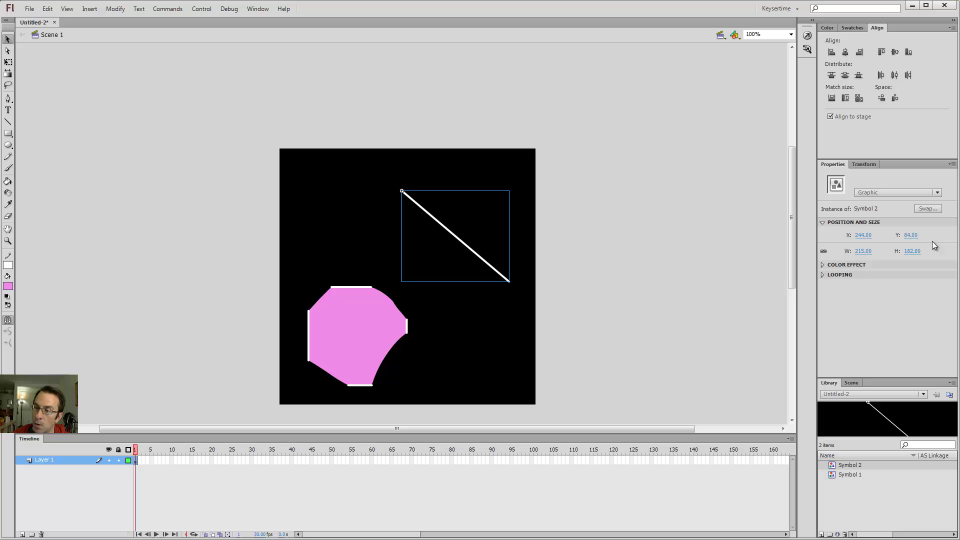
{"action": "left_click_drag", "start_coordinate": [472, 250], "coordinate": [686, 295]}
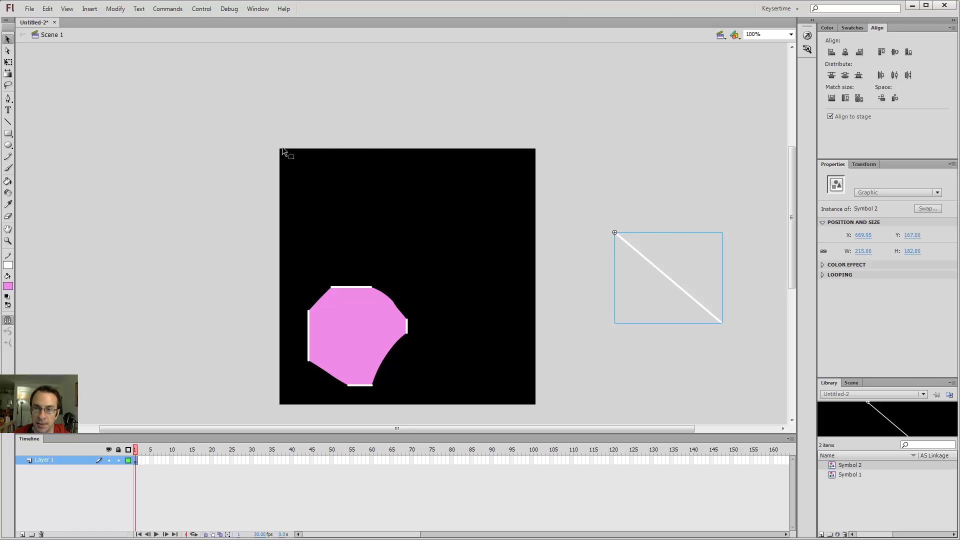
{"action": "left_click_drag", "start_coordinate": [676, 289], "coordinate": [596, 252]}
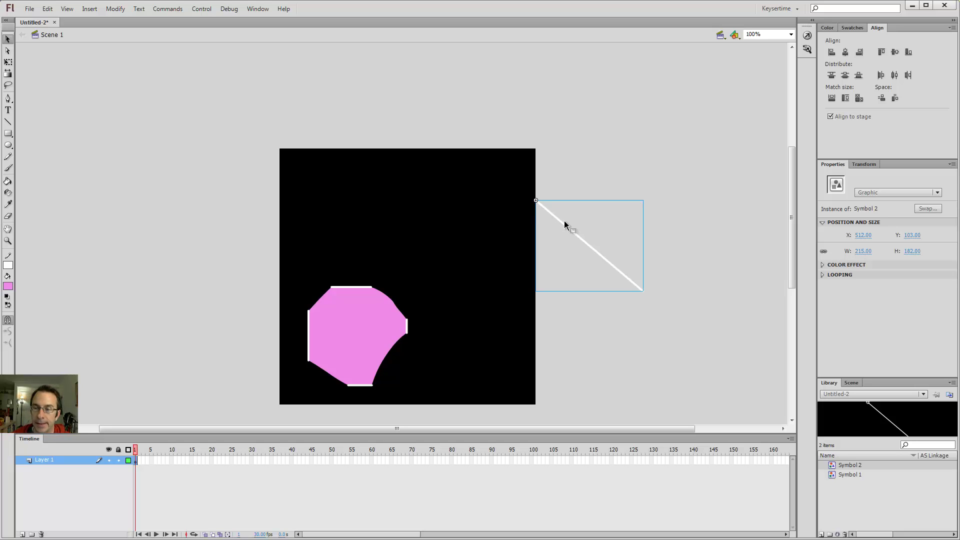
{"action": "left_click_drag", "start_coordinate": [565, 226], "coordinate": [565, 173]}
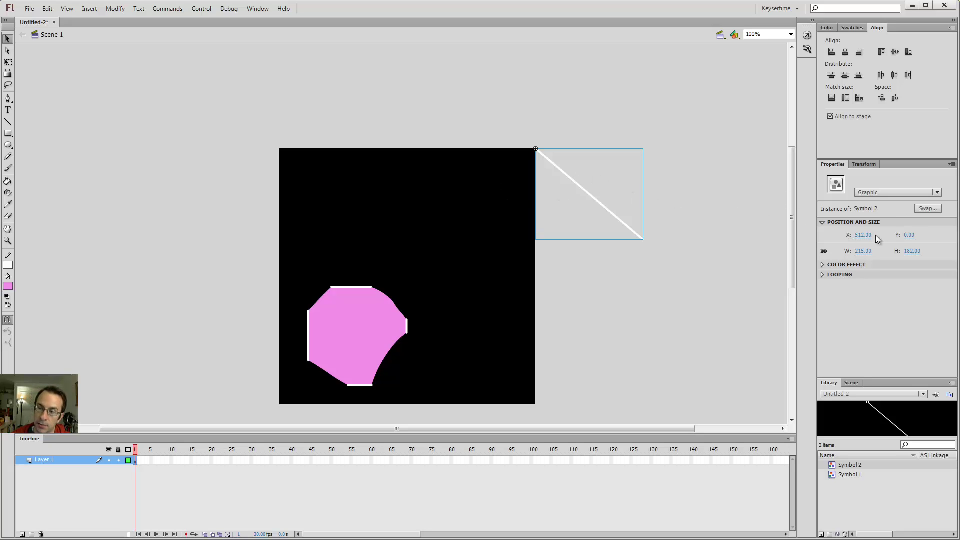
- Set the line symbol's X position to 0
{"action": "left_click", "coordinate": [867, 235]}
{"action": "type", "text": "0"}
{"action": "key", "text": "Return"}
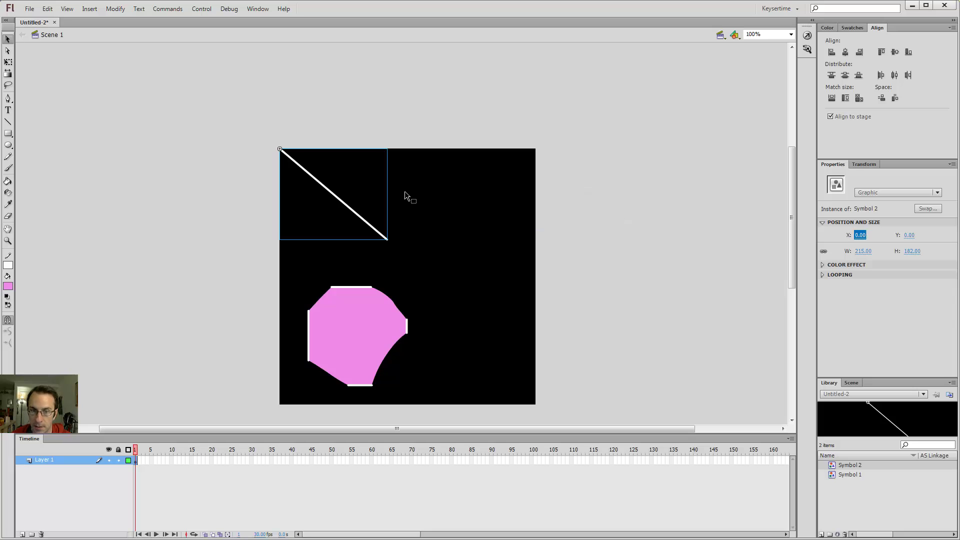
{"action": "left_click", "coordinate": [384, 211]}
{"action": "left_click", "coordinate": [356, 212]}
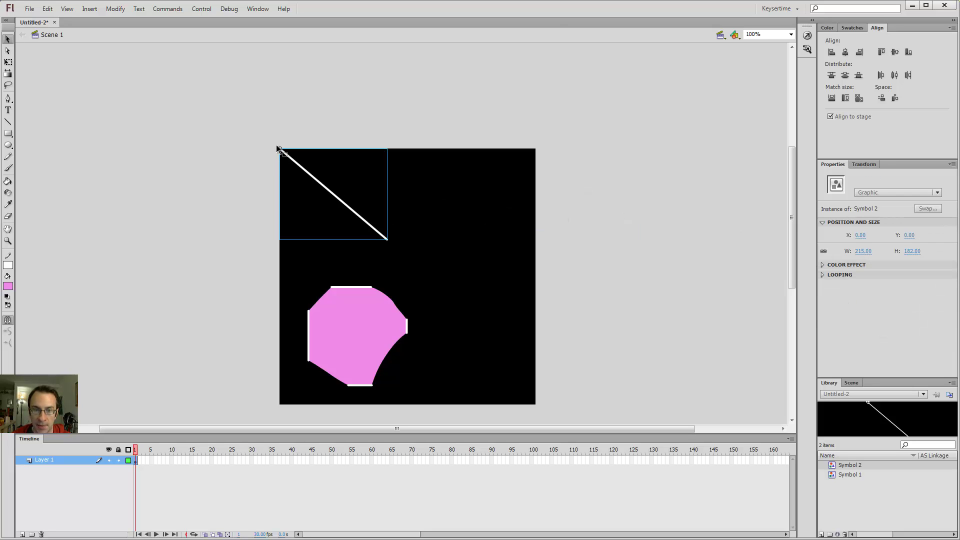
{"action": "left_click", "coordinate": [344, 308]}
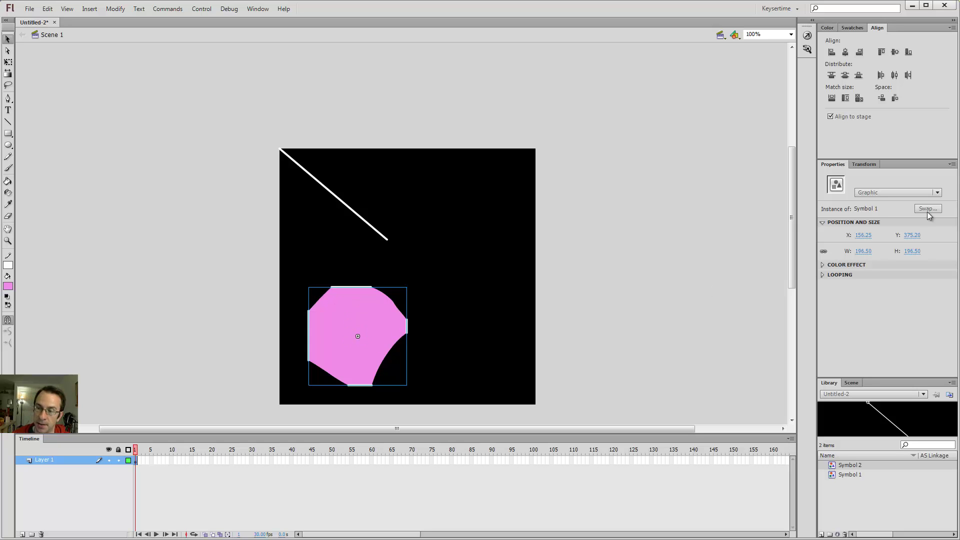
- Set the pink symbol's X and Y to 0, then drag it into the stage's lower right
{"action": "left_click", "coordinate": [865, 235]}
{"action": "type", "text": "0"}
{"action": "key", "text": "Tab"}
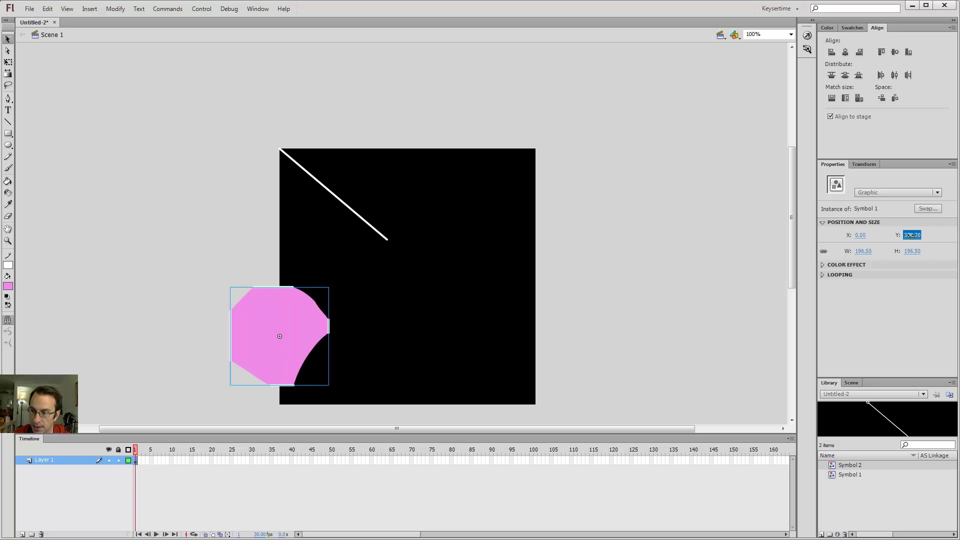
{"action": "type", "text": "0"}
{"action": "key", "text": "Return"}
{"action": "left_click", "coordinate": [267, 205]}
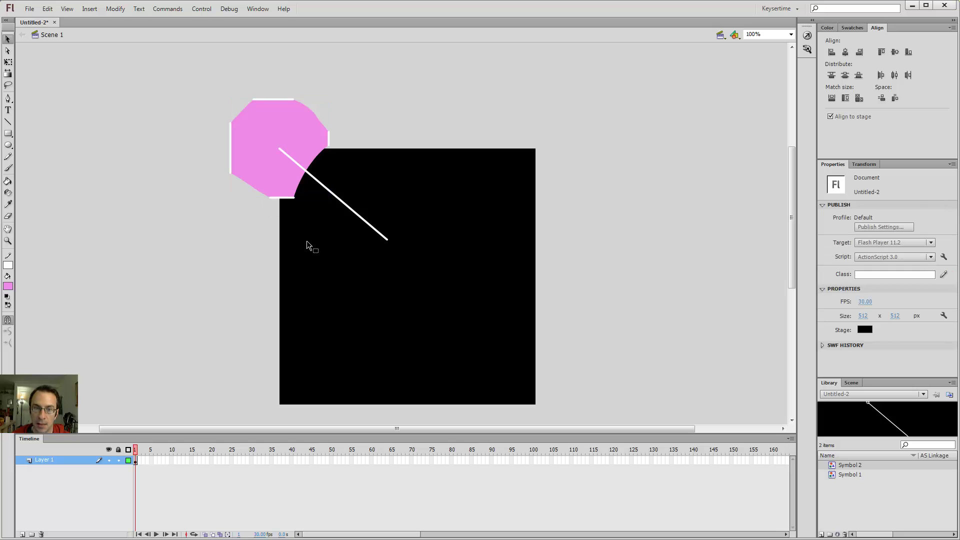
{"action": "left_click", "coordinate": [269, 159]}
{"action": "left_click", "coordinate": [349, 209]}
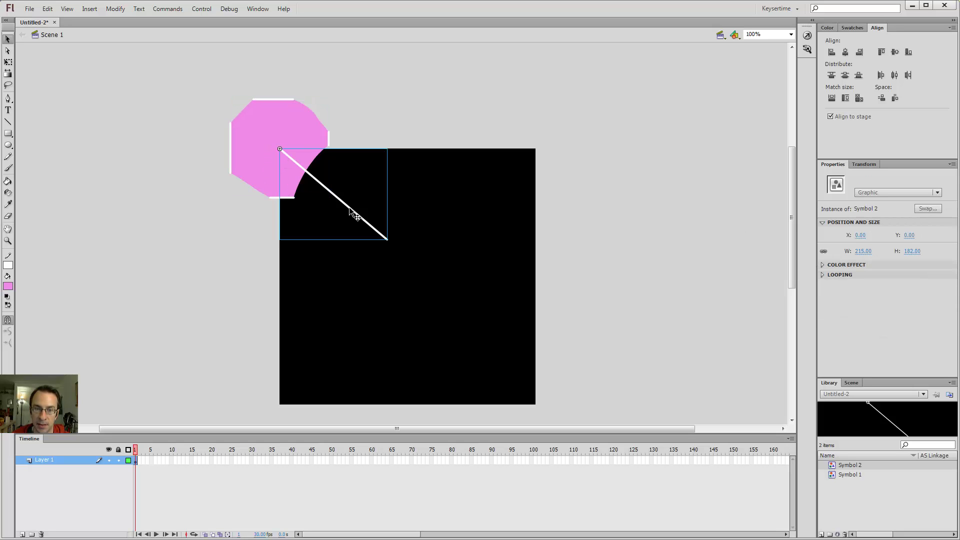
{"action": "left_click", "coordinate": [291, 125]}
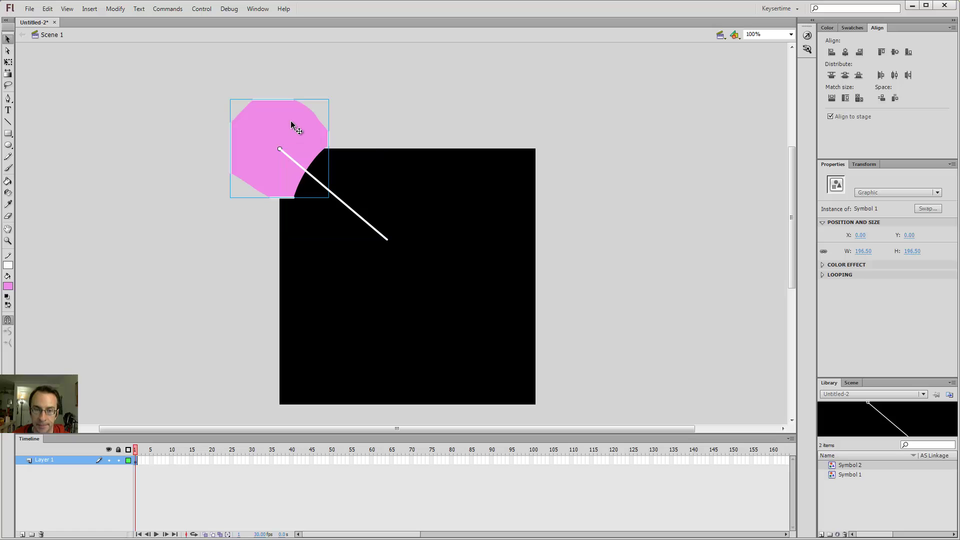
{"action": "left_click_drag", "start_coordinate": [292, 126], "coordinate": [478, 277]}
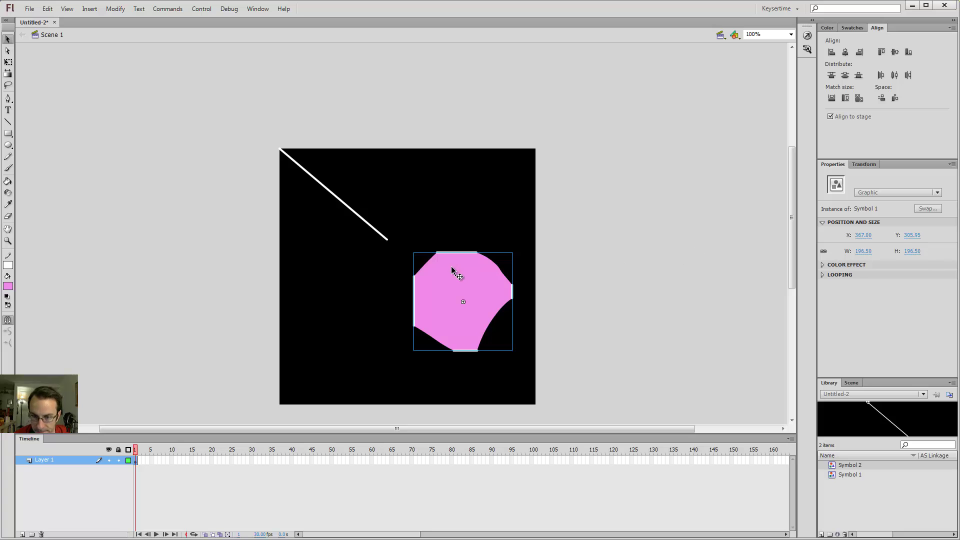
- Inside the pink symbol, add a new layer and brush a small blob above the shape
{"action": "double_click", "coordinate": [468, 281]}
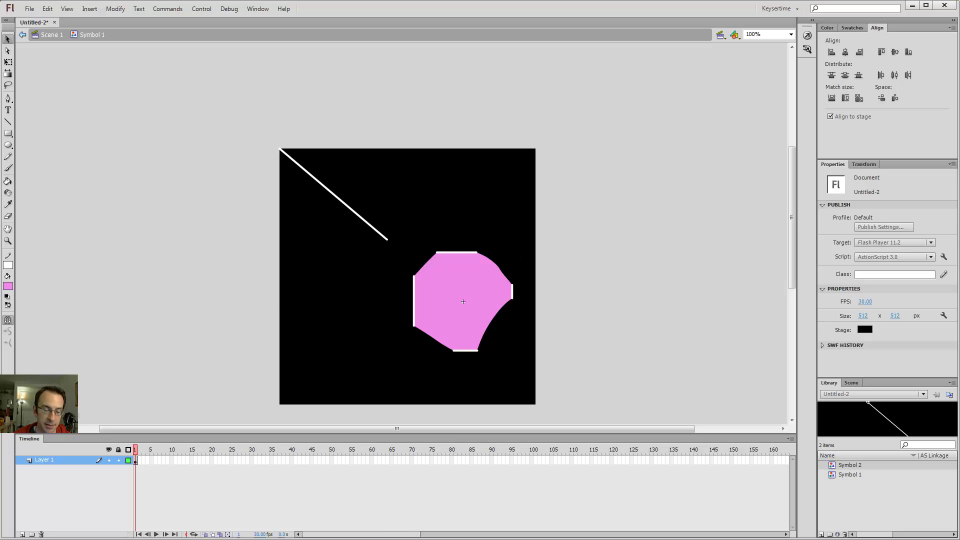
{"action": "left_click", "coordinate": [23, 534]}
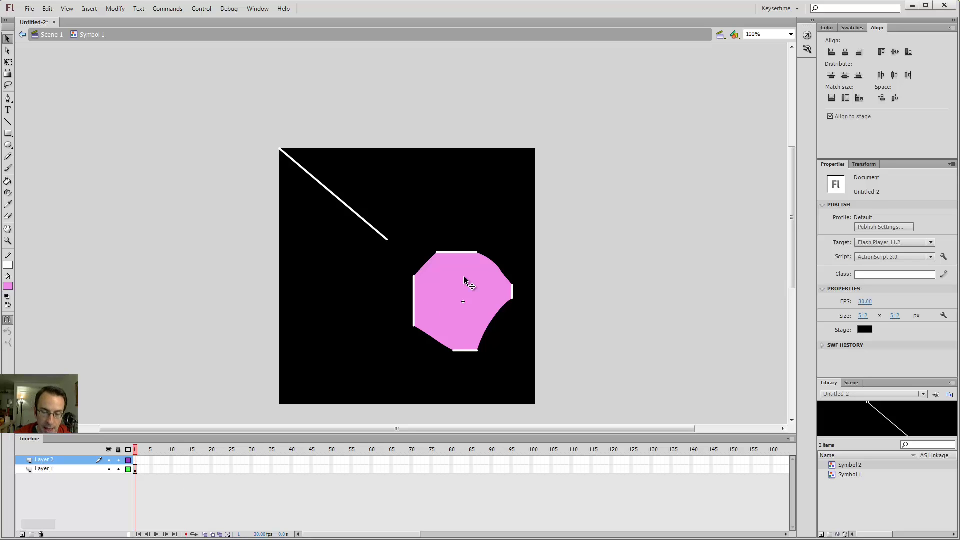
{"action": "key", "text": "b"}
{"action": "left_click_drag", "start_coordinate": [481, 231], "coordinate": [487, 232]}
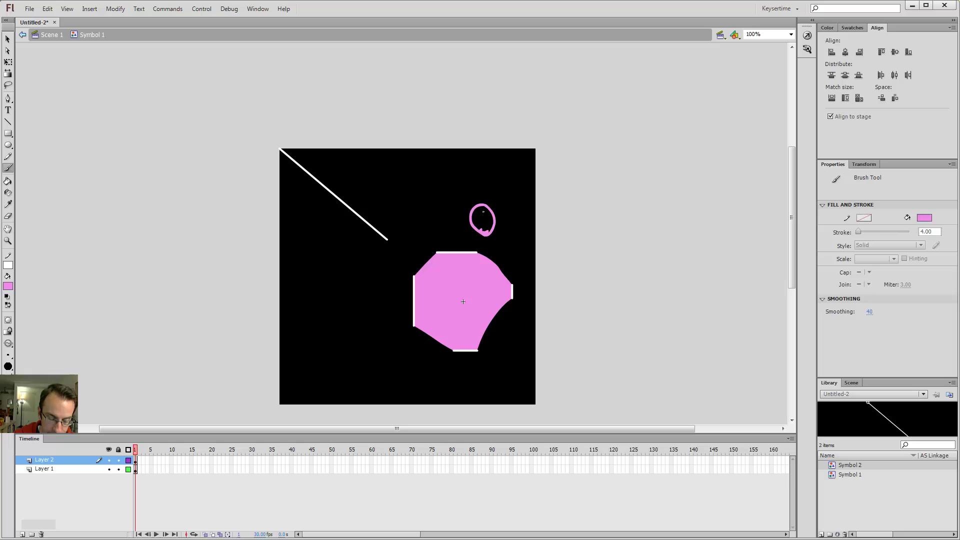
{"action": "key", "text": "v"}
{"action": "left_click", "coordinate": [483, 220]}
- Fill the blob with saturated blue and convert it to Graphic Symbol 3
{"action": "left_click", "coordinate": [827, 28]}
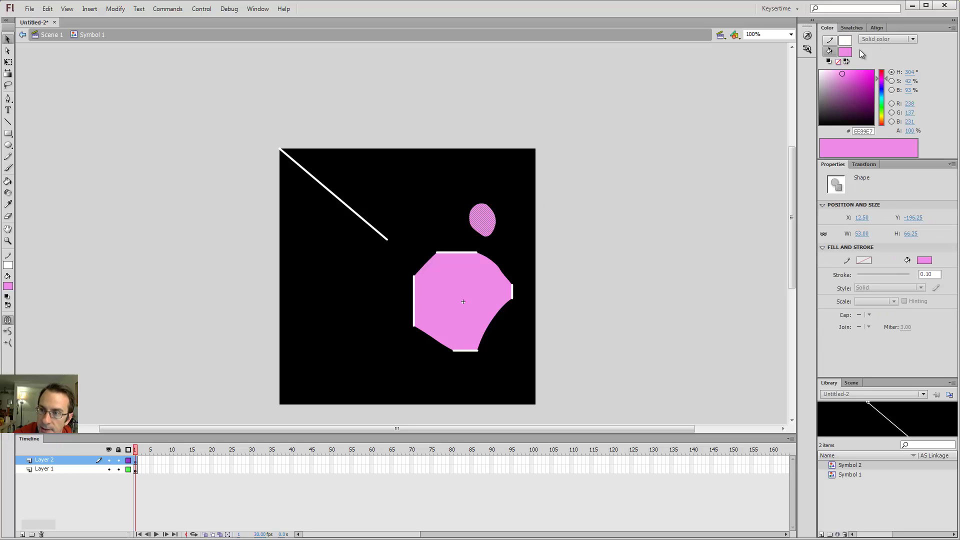
{"action": "left_click_drag", "start_coordinate": [883, 91], "coordinate": [884, 90]}
{"action": "left_click", "coordinate": [863, 74]}
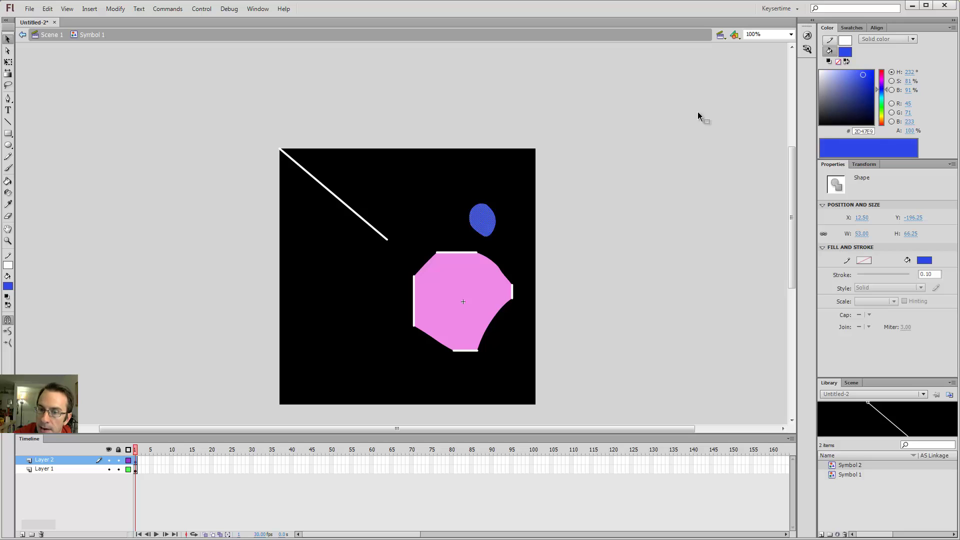
{"action": "left_click", "coordinate": [546, 199]}
{"action": "left_click", "coordinate": [487, 220]}
{"action": "key", "text": "F8"}
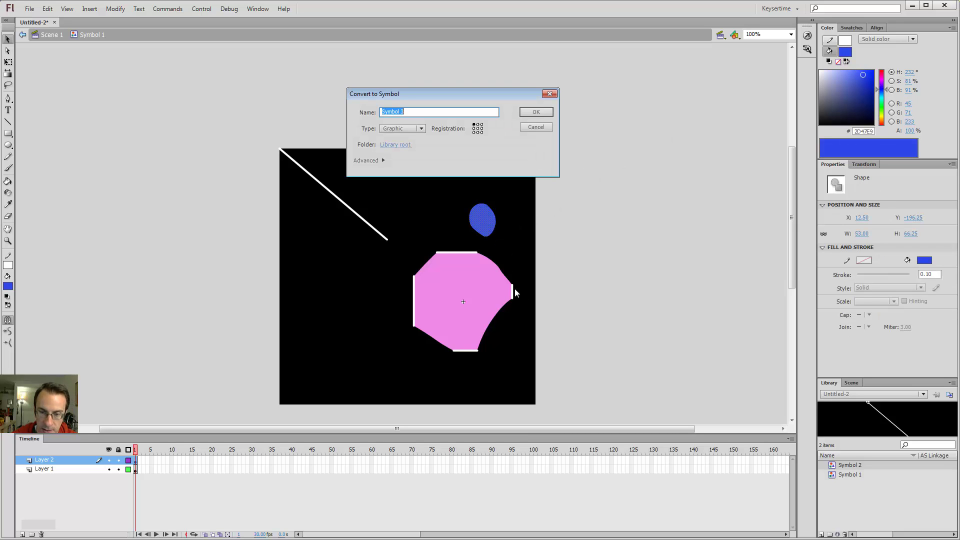
{"action": "left_click", "coordinate": [478, 128]}
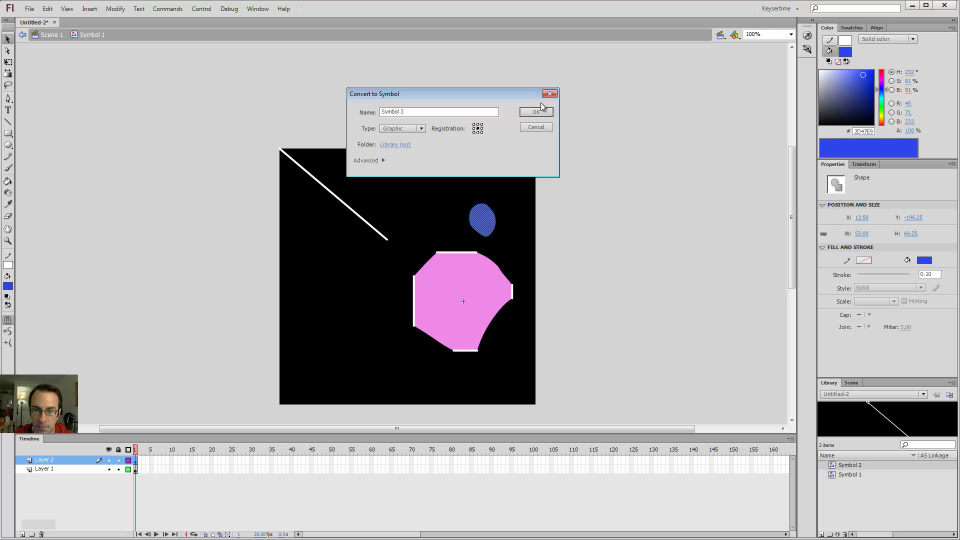
{"action": "left_click", "coordinate": [536, 112]}
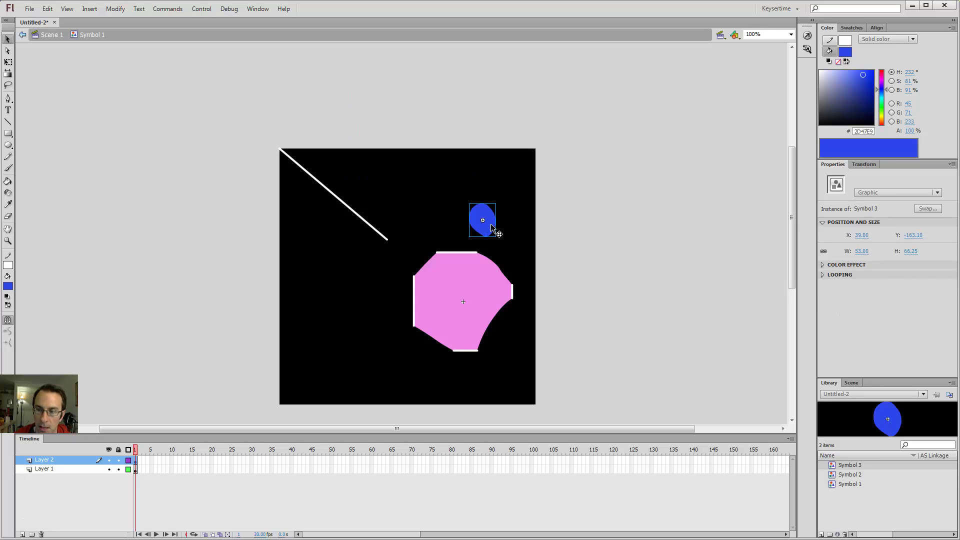
- Move the blue Symbol 3 instance away, then set its X and Y to 0 to centre it on the pink shape
{"action": "left_click_drag", "start_coordinate": [506, 239], "coordinate": [285, 156]}
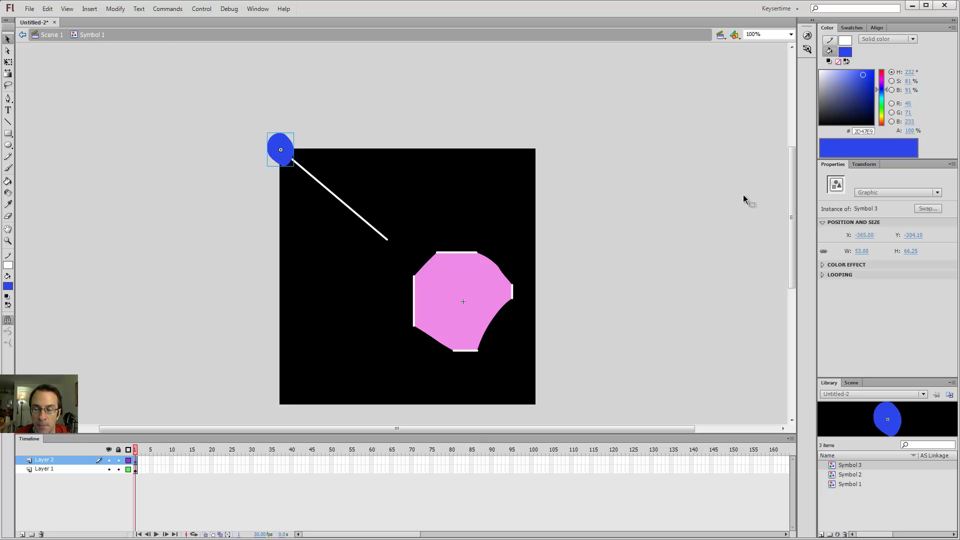
{"action": "left_click", "coordinate": [864, 235]}
{"action": "type", "text": "0"}
{"action": "key", "text": "Return"}
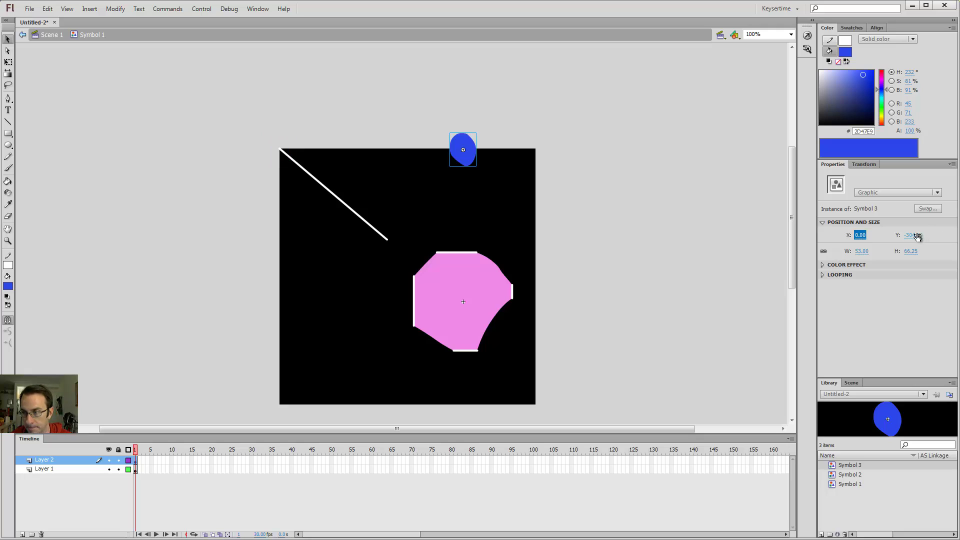
{"action": "left_click", "coordinate": [917, 237]}
{"action": "type", "text": "0"}
{"action": "key", "text": "Return"}
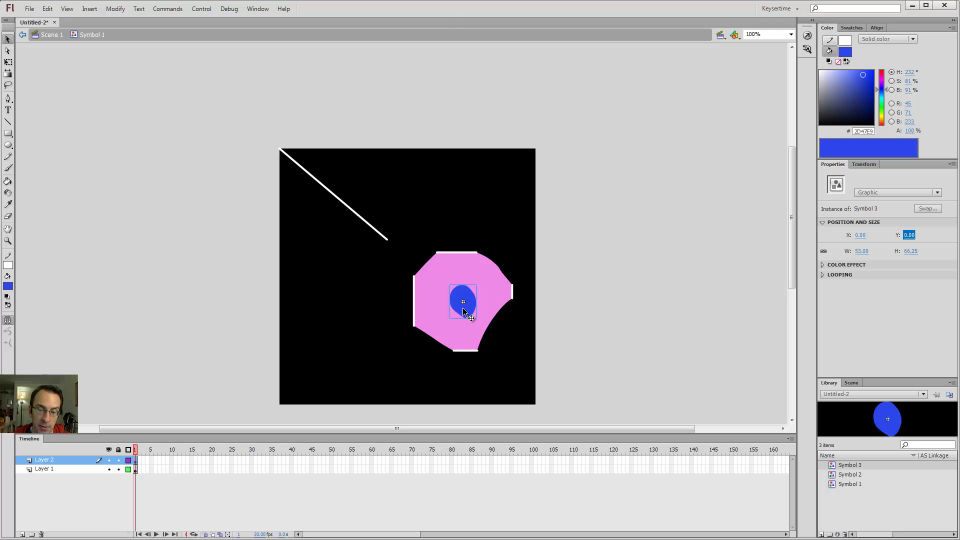
{"action": "mouse_move", "coordinate": [463, 311]}
{"action": "left_mouse_down"}
{"action": "mouse_move", "coordinate": [450, 288]}
{"action": "mouse_move", "coordinate": [463, 310]}
{"action": "left_mouse_up"}
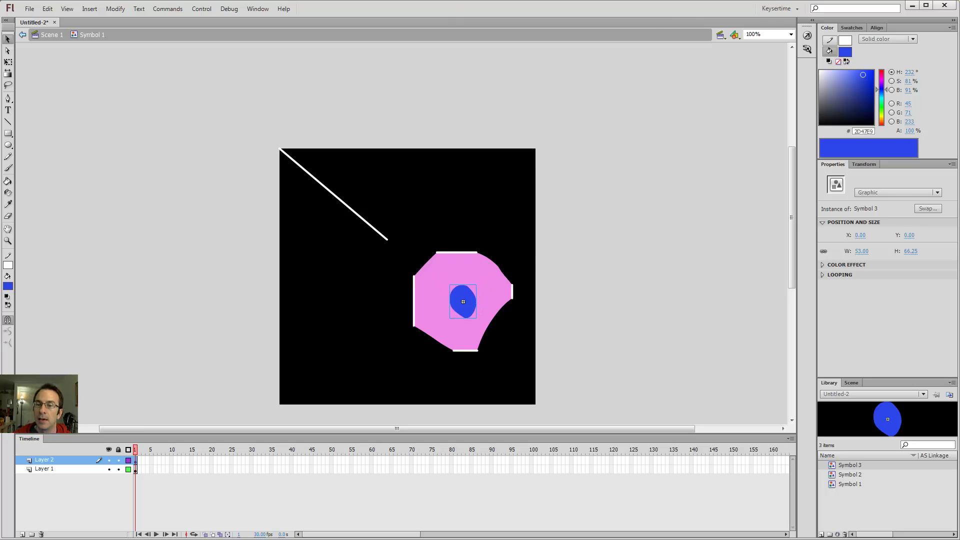
- In the Align panel with Align to stage off, try bottom, top and vertical-centre alignment on the blue symbol
{"action": "left_click", "coordinate": [875, 29]}
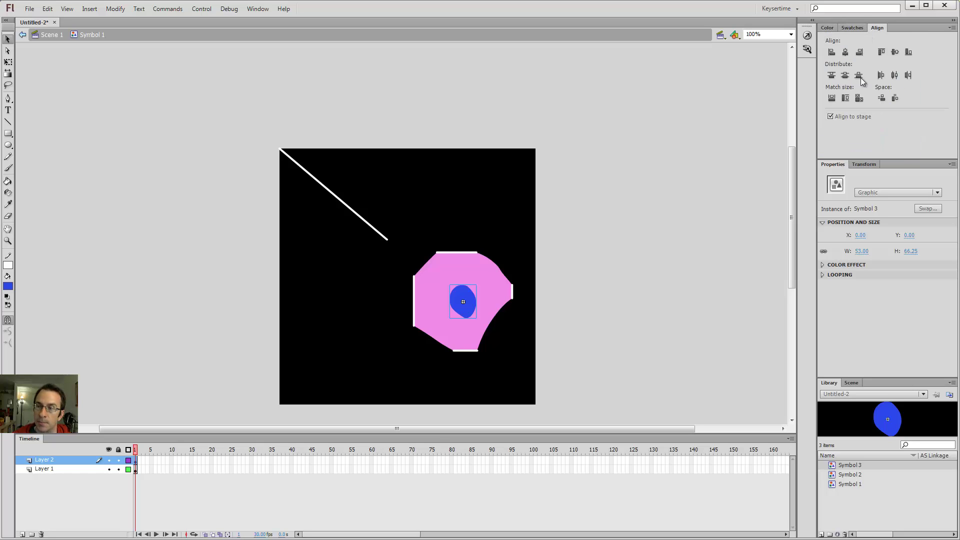
{"action": "left_click", "coordinate": [831, 117]}
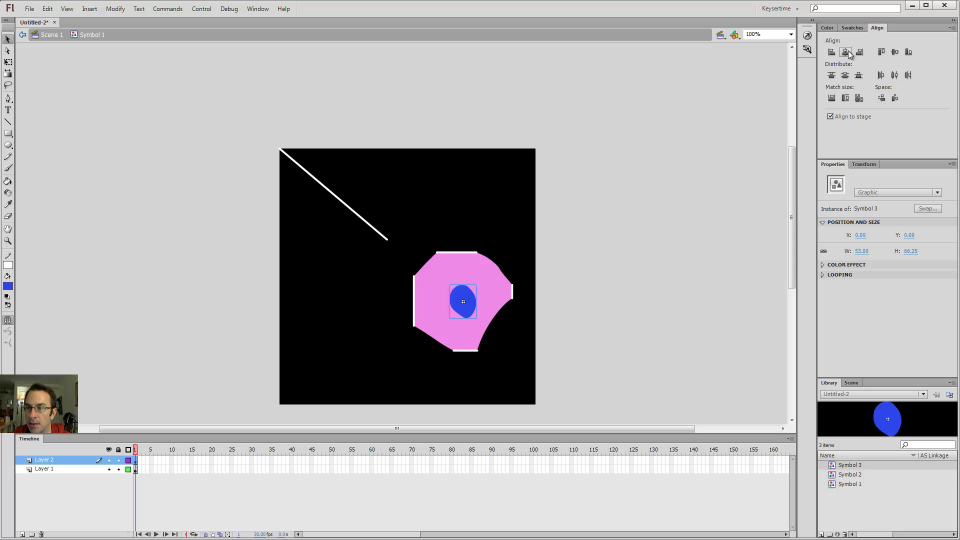
{"action": "left_click", "coordinate": [908, 52]}
{"action": "left_click", "coordinate": [881, 52]}
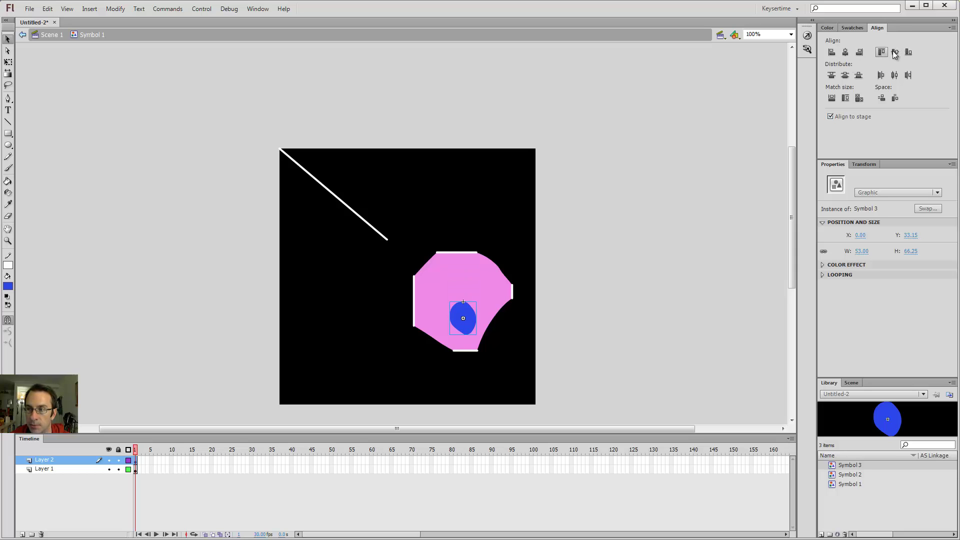
{"action": "left_click", "coordinate": [895, 53]}
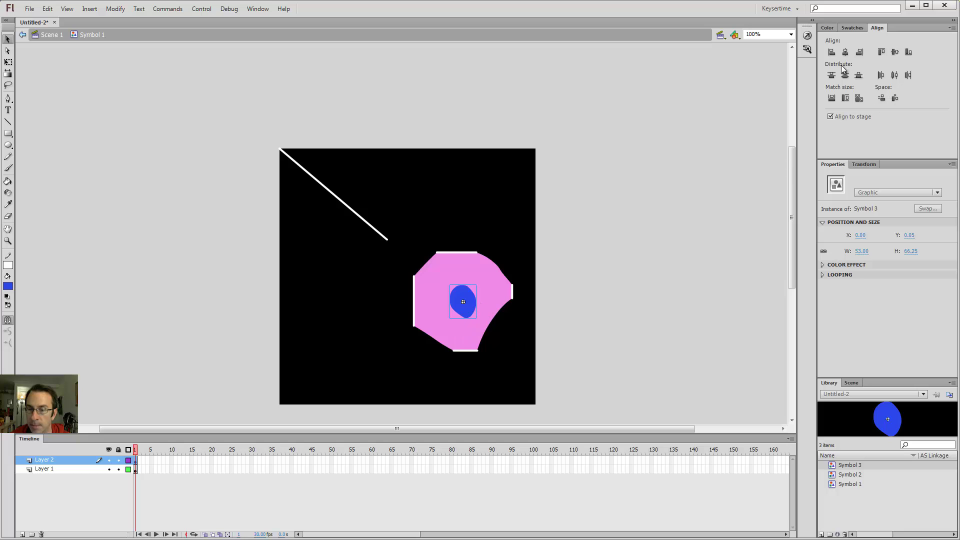
- Drag the blue symbol up and right, then centre it horizontally and vertically at X 0, Y 0
{"action": "left_click_drag", "start_coordinate": [453, 306], "coordinate": [477, 245]}
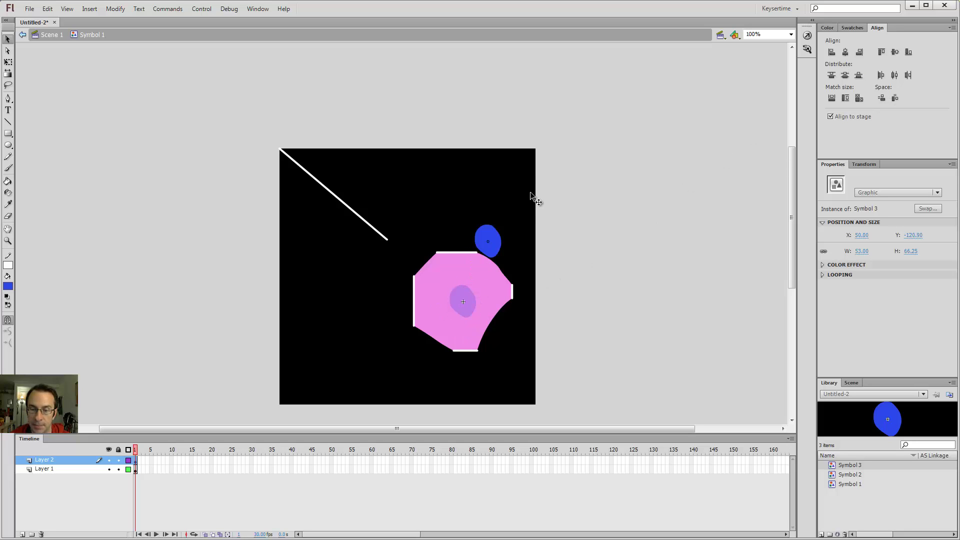
{"action": "left_click_drag", "start_coordinate": [530, 192], "coordinate": [600, 176]}
{"action": "left_click", "coordinate": [845, 52]}
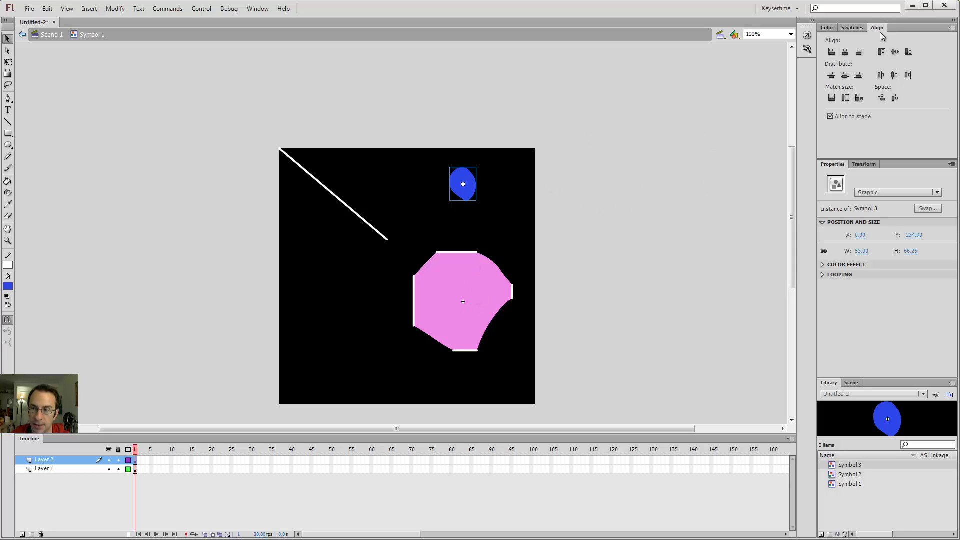
{"action": "left_click", "coordinate": [894, 52]}
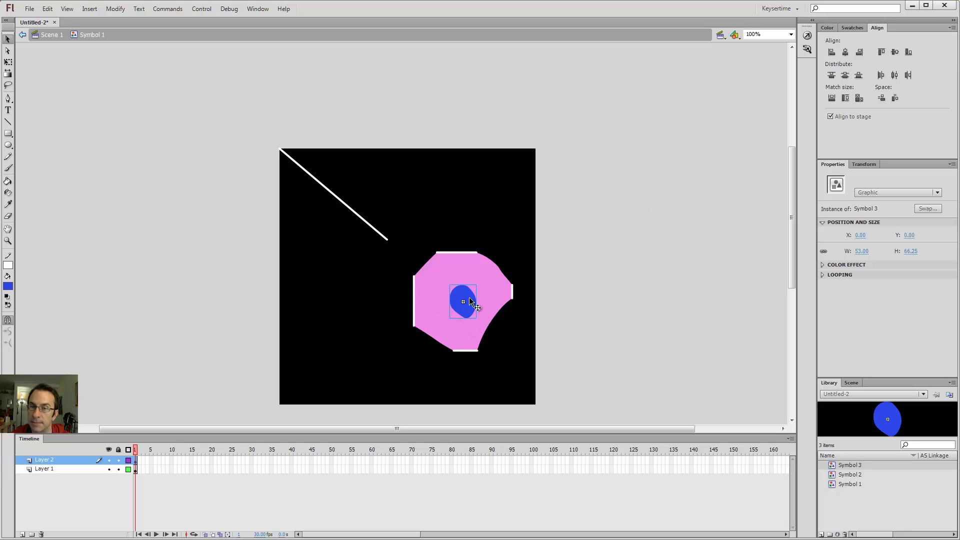
- Apply left, right, top and bottom edge alignment, leaving the blue symbol at X -26.50, Y -33.10
{"action": "left_click", "coordinate": [833, 52]}
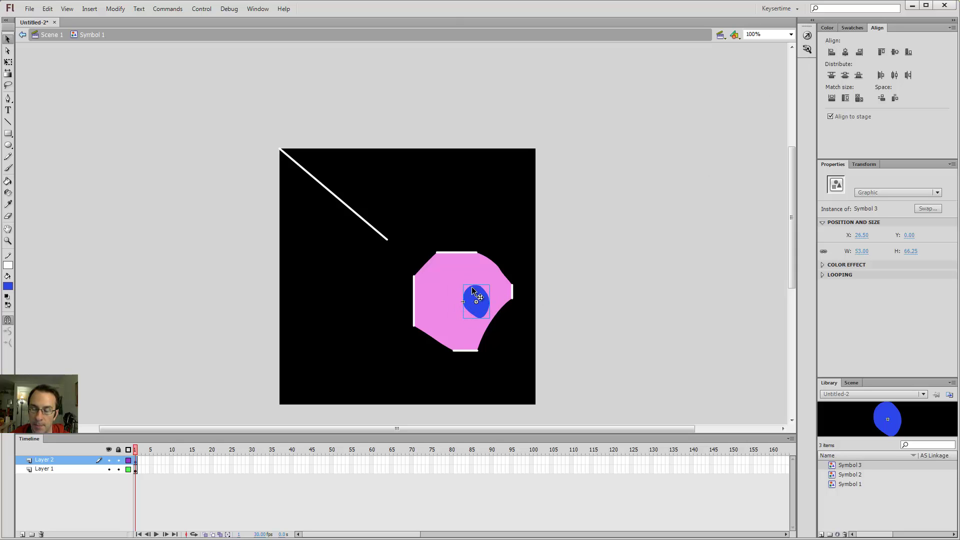
{"action": "left_click", "coordinate": [860, 52]}
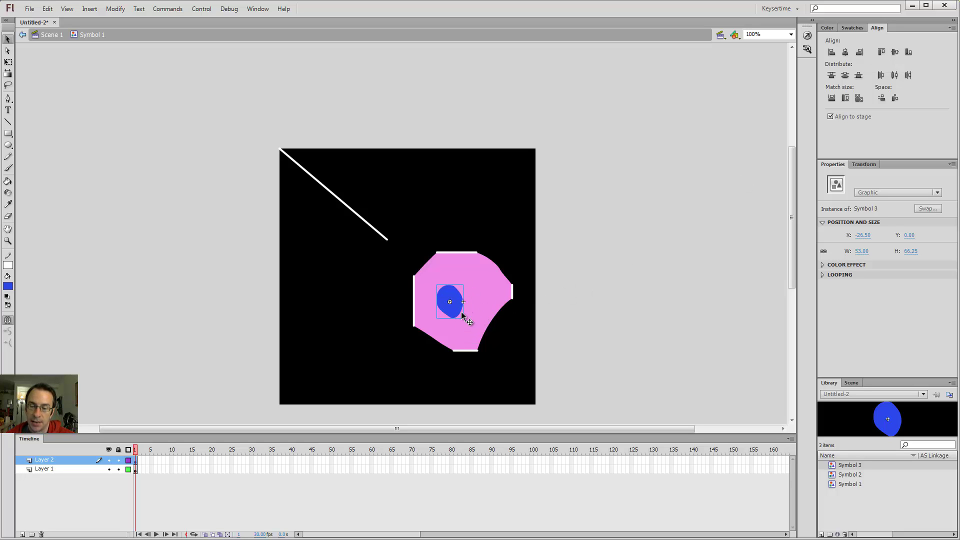
{"action": "left_click", "coordinate": [881, 52]}
{"action": "left_click", "coordinate": [908, 52]}
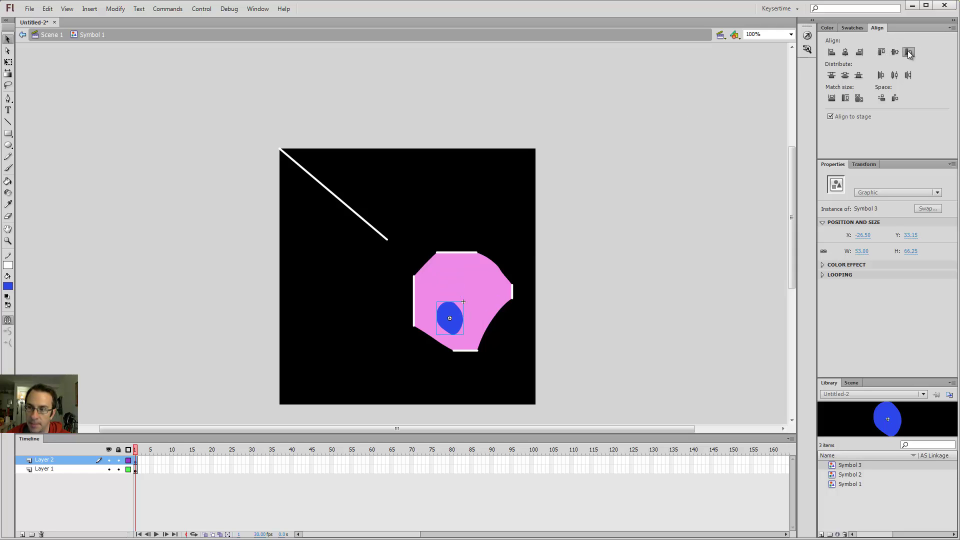
{"action": "left_click", "coordinate": [881, 52]}
{"action": "left_click", "coordinate": [909, 52]}
{"action": "left_click", "coordinate": [881, 52]}
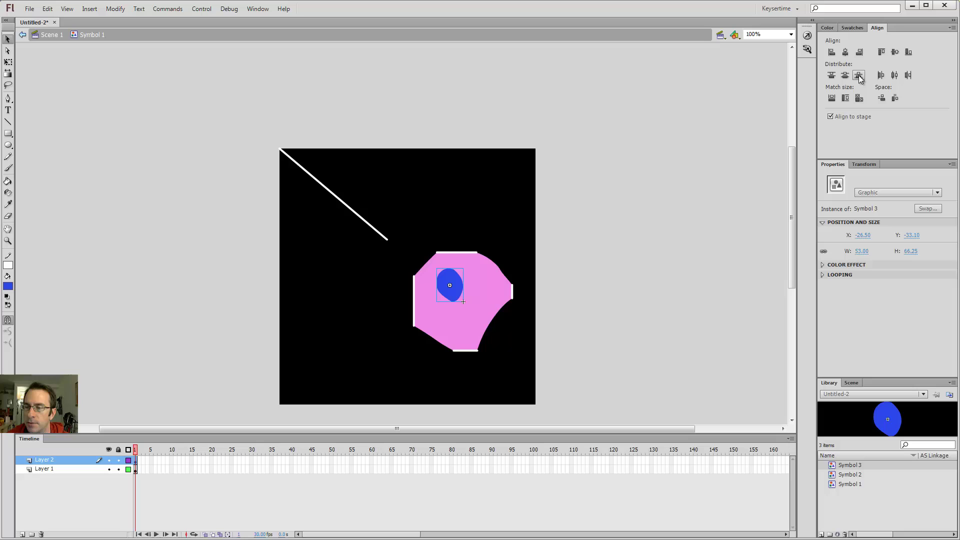
- Deselect the blue symbol, reselect it, then deselect it again
{"action": "left_click", "coordinate": [631, 244]}
{"action": "left_click", "coordinate": [454, 270]}
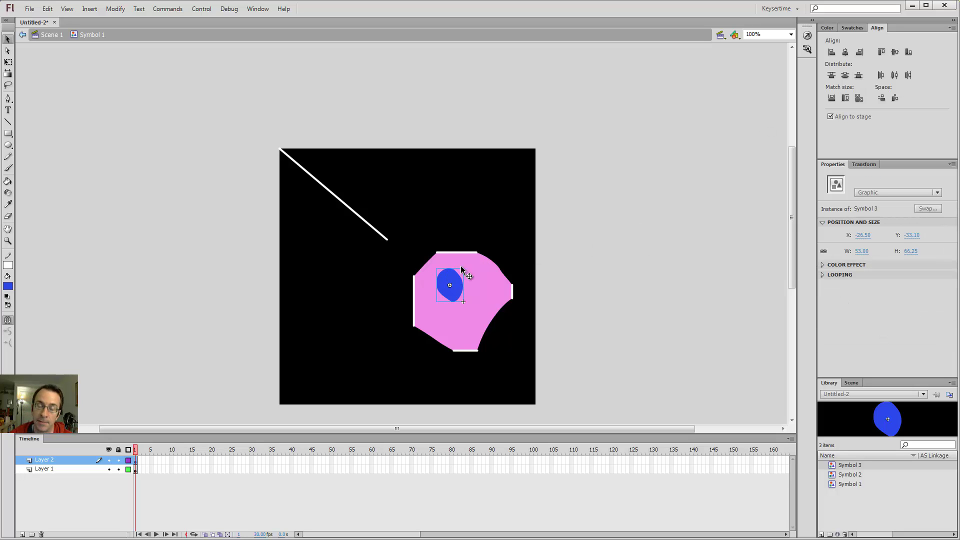
{"action": "left_click", "coordinate": [485, 243]}
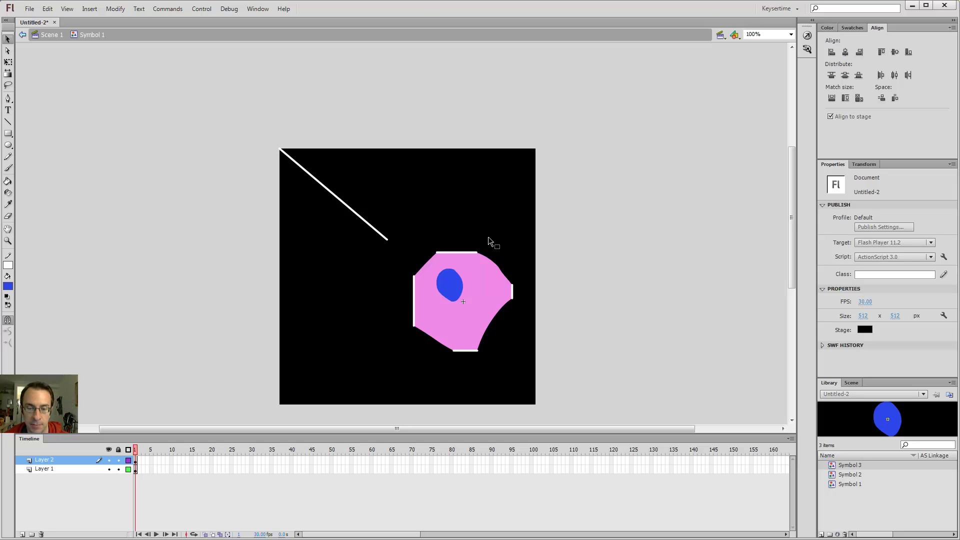
- Return to Scene 1 and align the pink symbol to the stage's left and right edges
{"action": "double_click", "coordinate": [489, 240]}
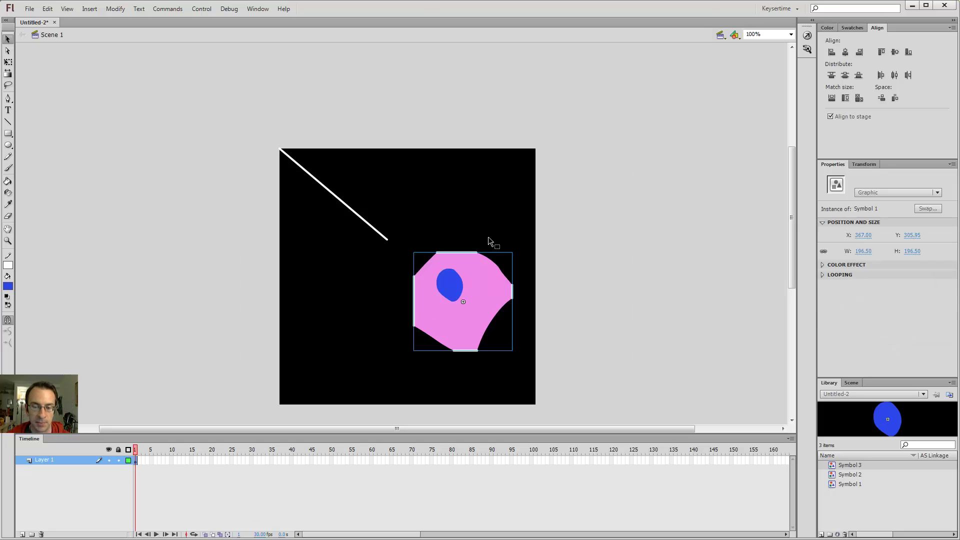
{"action": "left_click", "coordinate": [831, 52]}
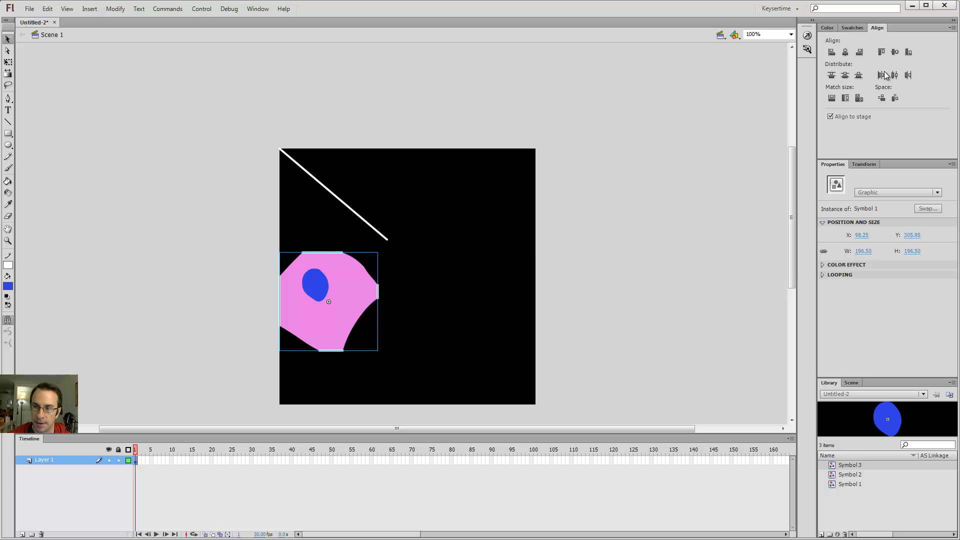
{"action": "left_click", "coordinate": [859, 51]}
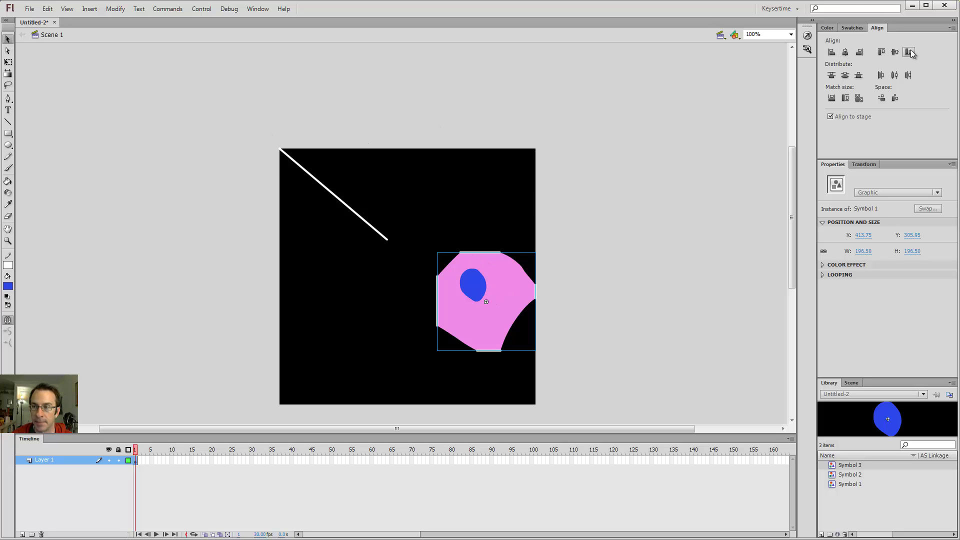
- Try top and bottom alignment, centre the pink symbol at X 256, Y 256, and select it with the line
{"action": "left_click", "coordinate": [883, 52]}
{"action": "left_click", "coordinate": [909, 52]}
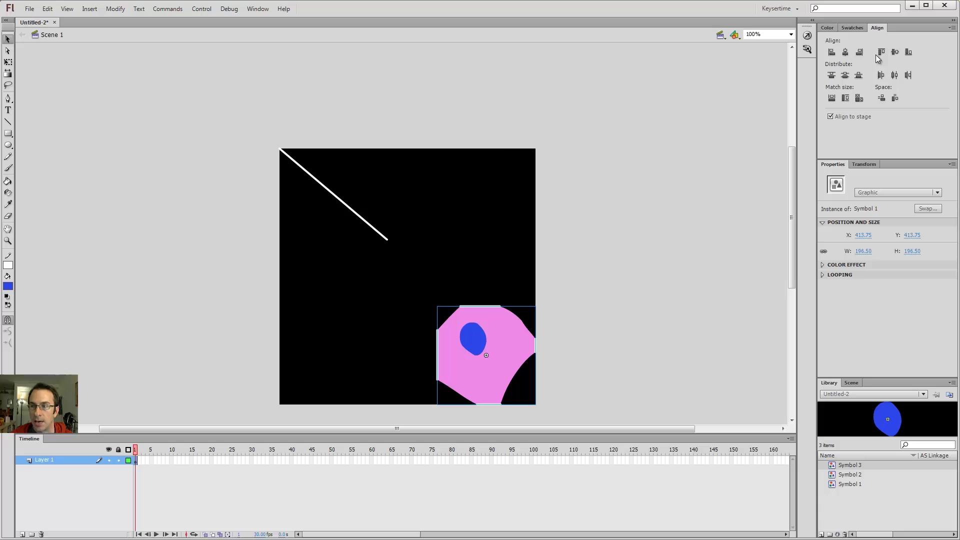
{"action": "left_click", "coordinate": [881, 52]}
{"action": "key", "text": "ctrl+z"}
{"action": "left_click", "coordinate": [895, 52]}
{"action": "left_click", "coordinate": [844, 52]}
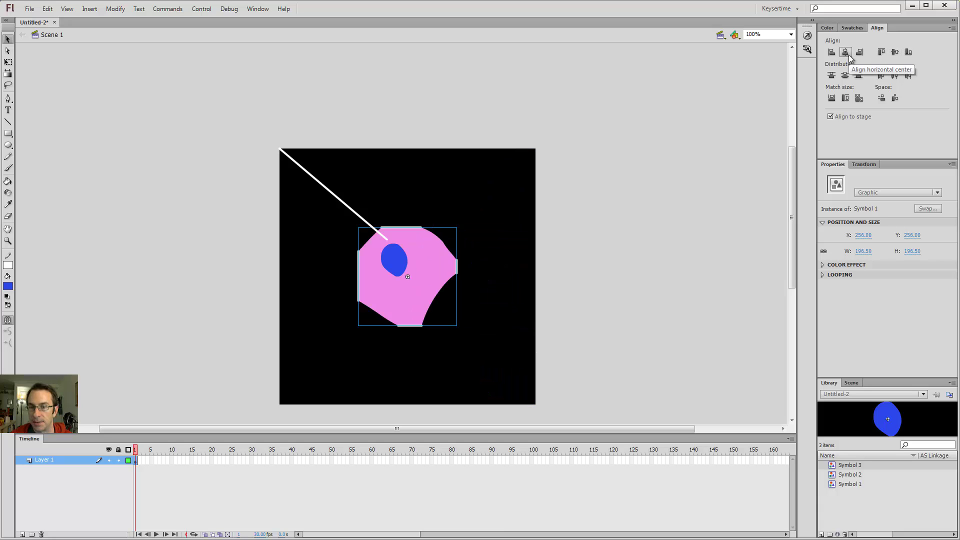
{"action": "left_click_drag", "start_coordinate": [242, 85], "coordinate": [643, 382]}
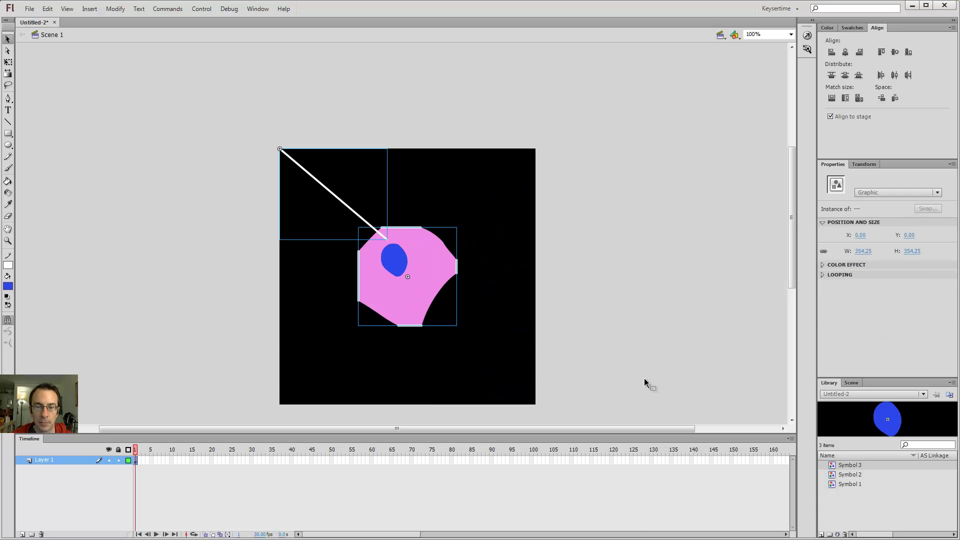
- Delete the selected white line and pink symbol from the stage
{"action": "key", "text": "Delete"}
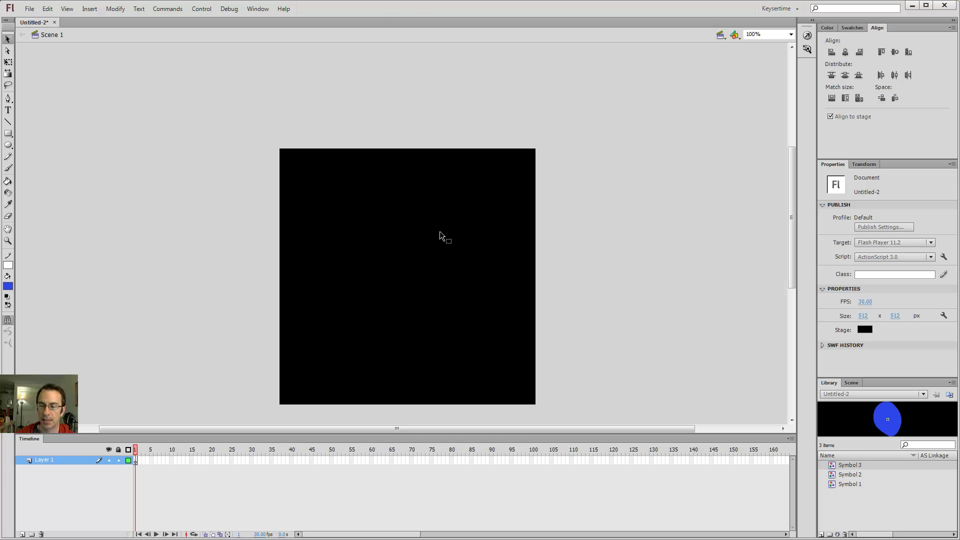